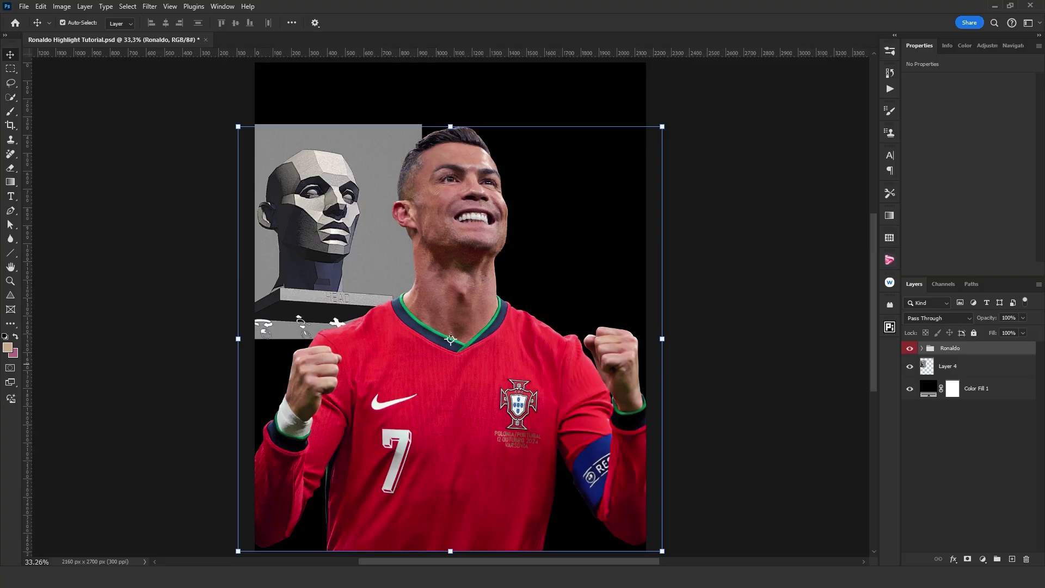
Step: Add a Curves adjustment clipped to the Ronaldo group and pull its RGB white point down to darken the figure
left_click(982, 560)
left_click(975, 422)
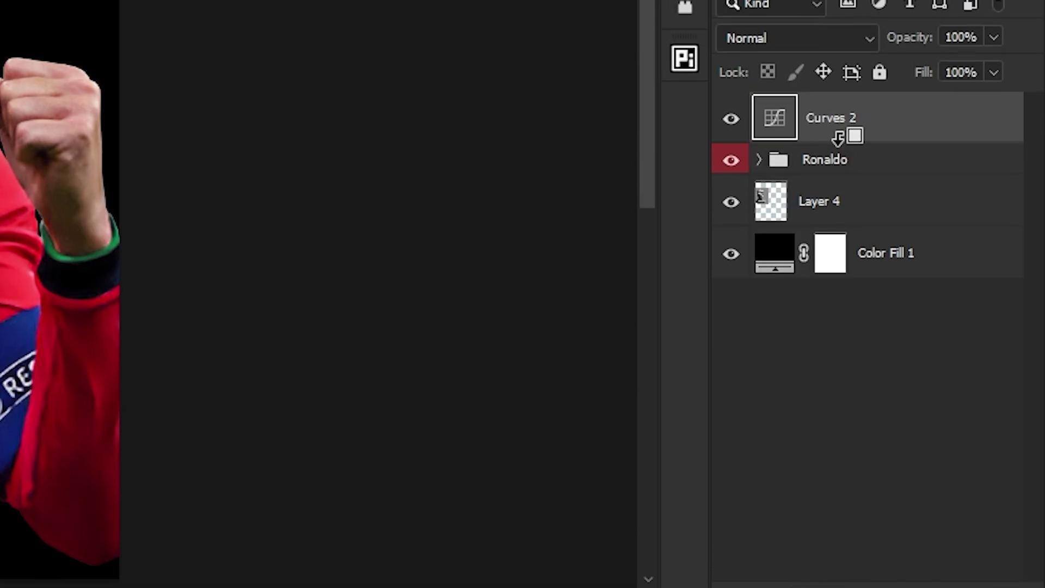
left_click(839, 138, "alt")
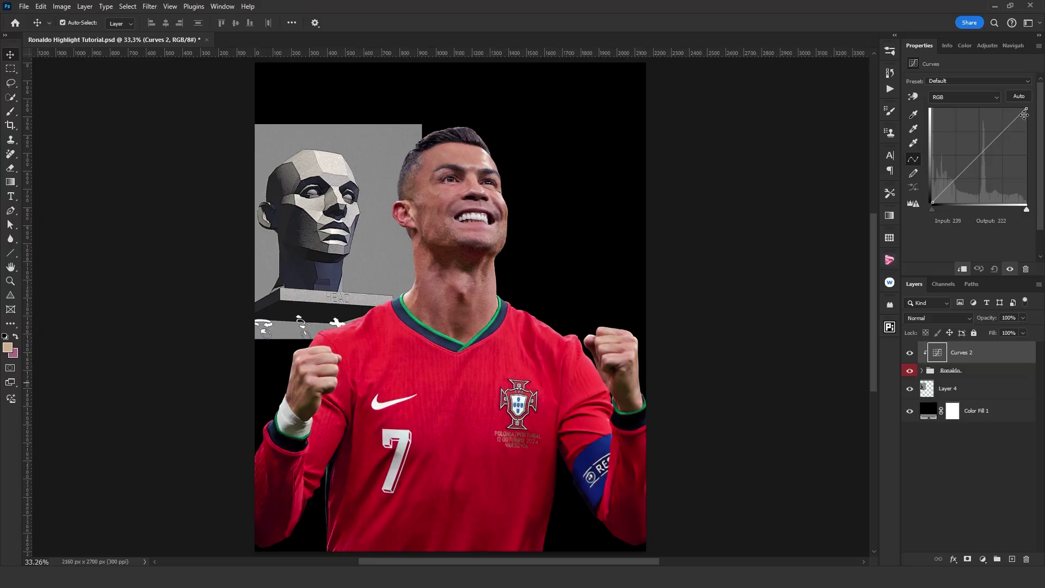
left_click_drag(1026, 110, 1040, 152)
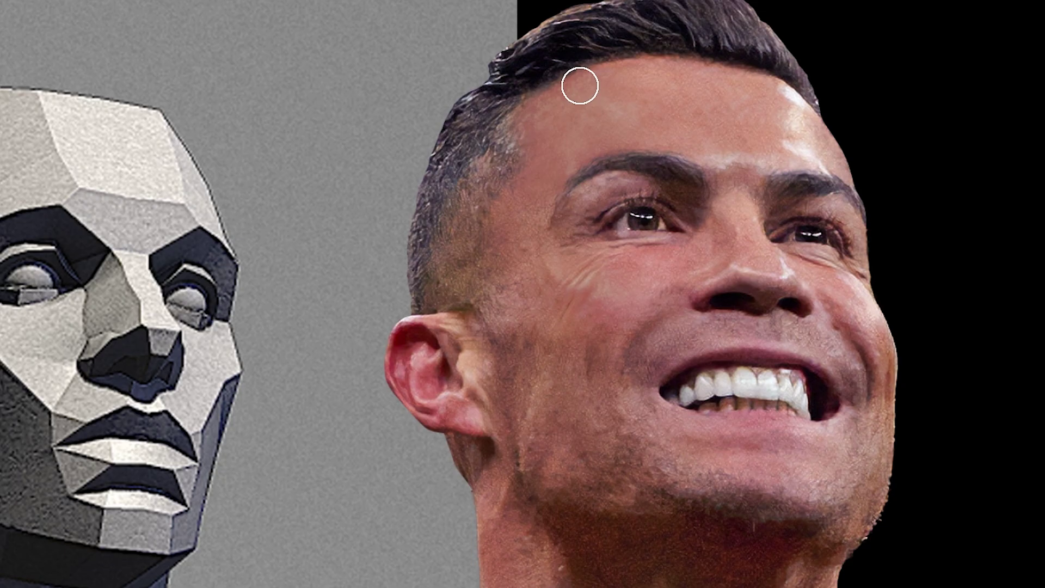
Step: On the Curves adjustment's black mask, paint a white shadow shape over the forehead side, temple and cheek
left_click_drag(581, 85, 546, 116)
left_click_drag(507, 157, 589, 115)
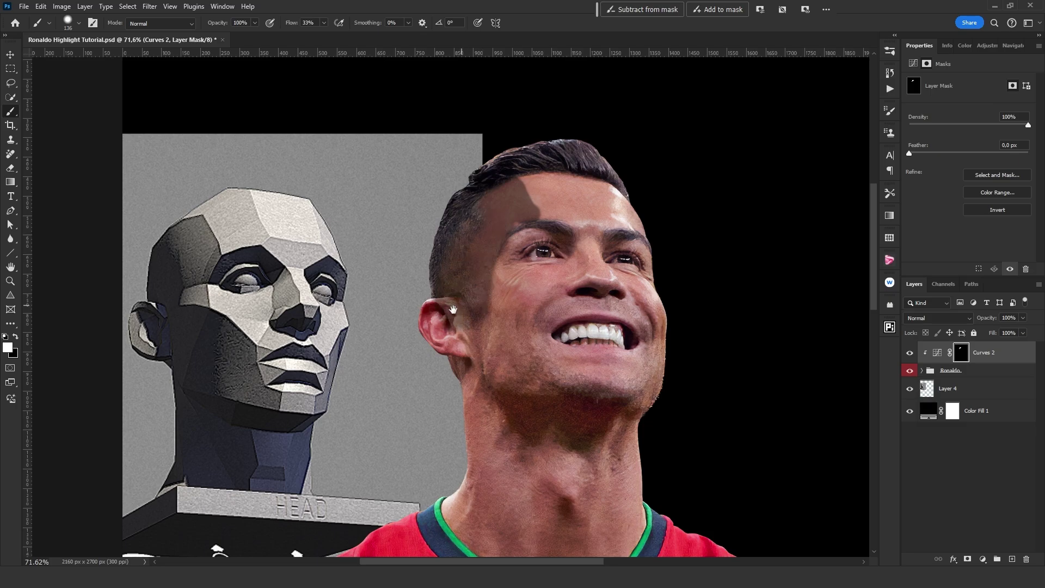
scroll(432, 252, "down", 3)
right_click(471, 187, "alt")
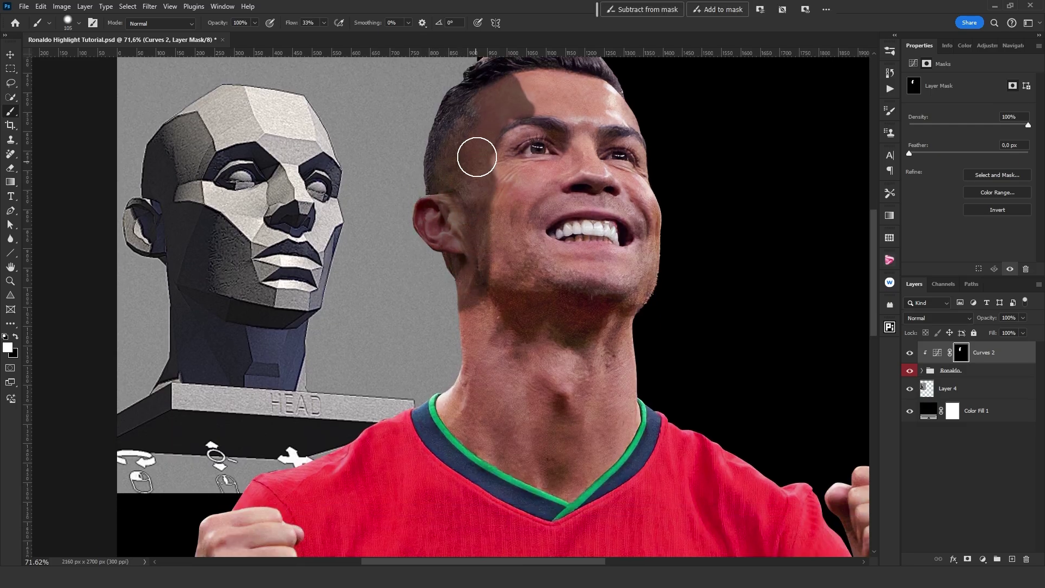
left_click_drag(491, 195, 511, 258)
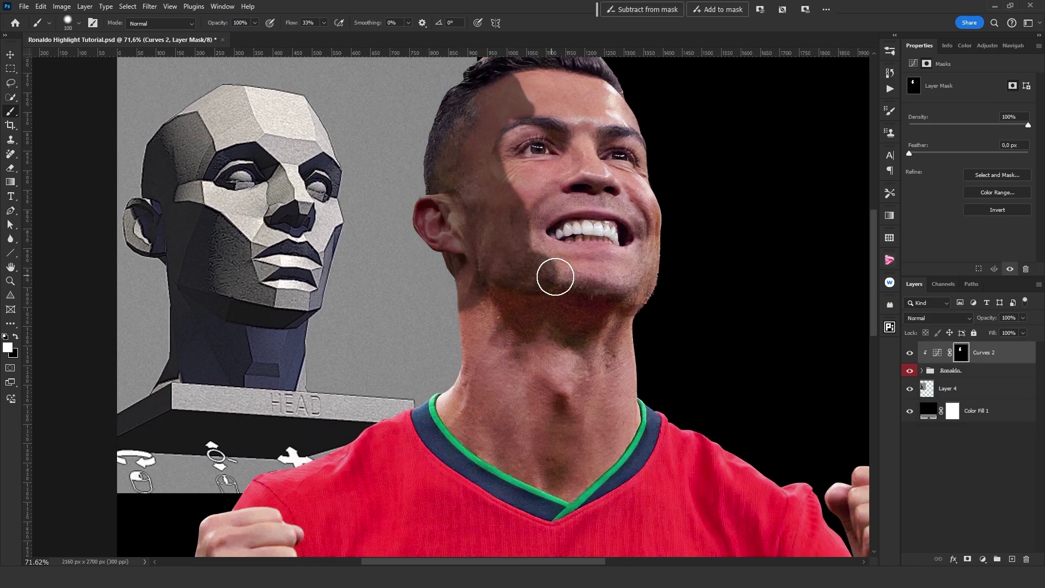
Step: Paint the shadow along the jaw, under the chin and down the neck on the Curves mask with a smaller brush
scroll(520, 244, "down", 2)
right_click(532, 285, "alt")
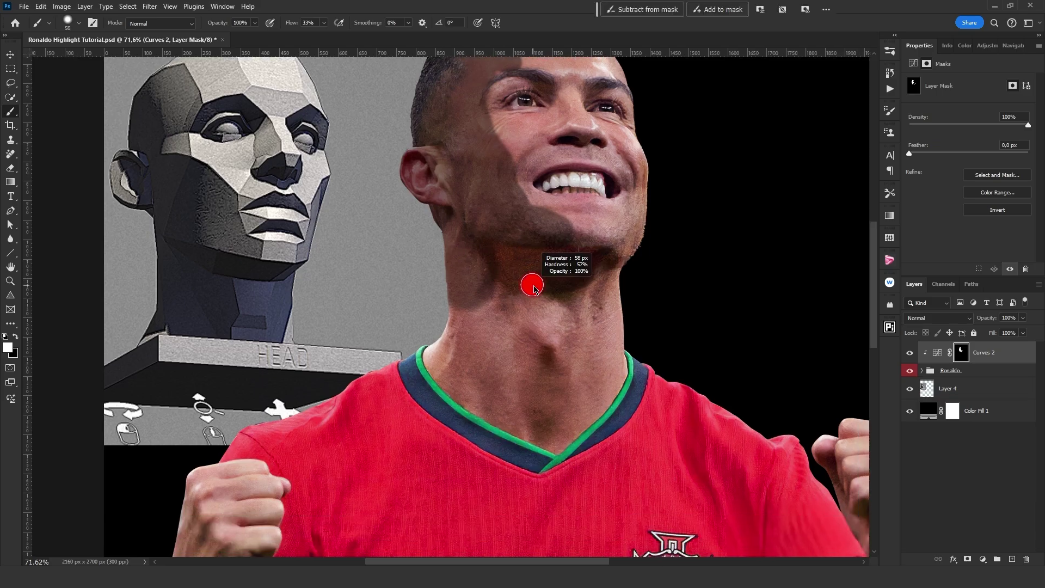
left_click_drag(532, 285, 578, 239)
right_click(457, 299, "alt")
left_click_drag(457, 299, 478, 382)
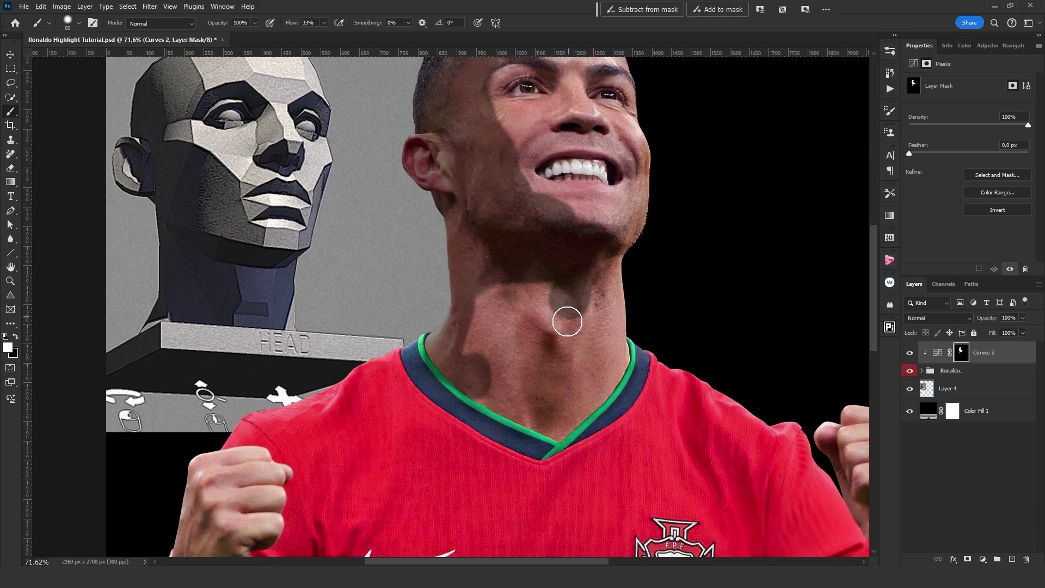
mouse_move(568, 321)
left_mouse_down()
mouse_move(477, 376)
mouse_move(553, 305)
mouse_move(539, 322)
mouse_move(546, 295)
mouse_move(607, 489)
left_mouse_up()
right_click(476, 371, "alt")
key("x")
key("x")
right_click(518, 327, "alt")
scroll(549, 305, "up", 2)
Step: Paint the shadow into the eye socket and down the shaded side of the nose with a small brush
right_click(595, 229, "alt")
scroll(595, 228, "up", 5)
scroll(549, 206, "down", 2)
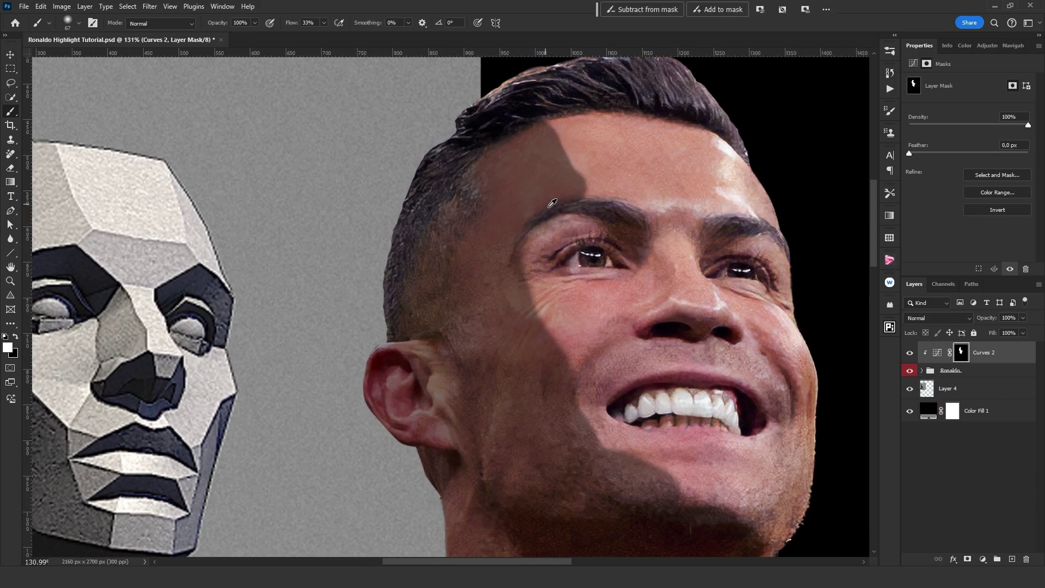
mouse_move(642, 252)
left_mouse_down()
mouse_move(544, 234)
mouse_move(647, 242)
mouse_move(663, 307)
mouse_move(636, 325)
mouse_move(540, 313)
mouse_move(670, 334)
mouse_move(677, 350)
left_mouse_up()
scroll(652, 238, "up", 3)
key("x")
key("e")
key("b")
right_click(644, 248)
key("Escape")
key("x")
scroll(607, 326, "down", 3)
scroll(606, 343, "up", 3)
key("x")
right_click(606, 319, "alt")
right_click(561, 328, "alt")
scroll(677, 350, "down", 5)
scroll(604, 319, "up", 4)
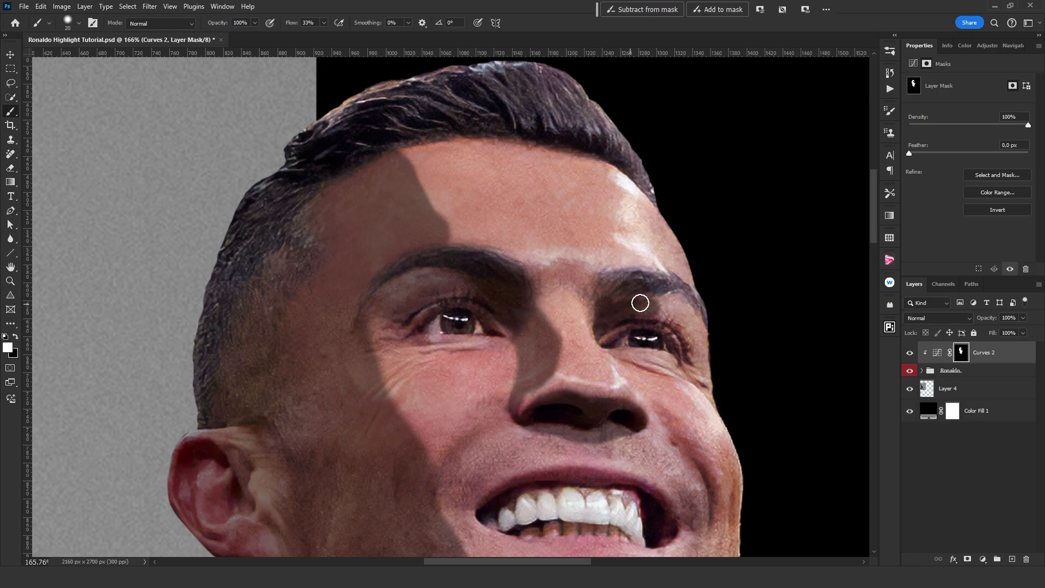
Step: Extend the painted shadow across the cheek toward the corner of the mouth
key("e")
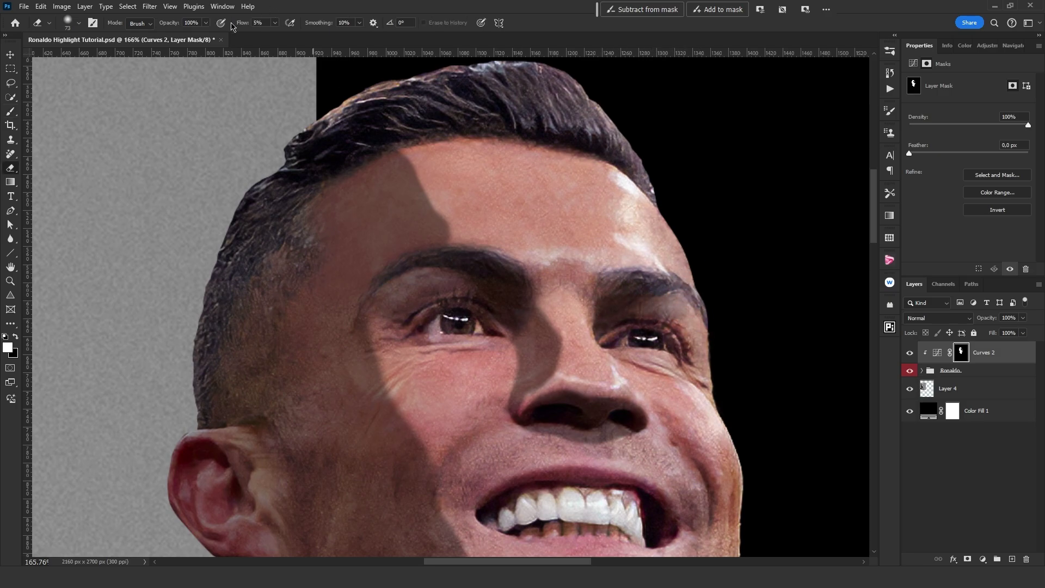
key("b")
scroll(462, 257, "down", 7)
scroll(492, 292, "up", 3)
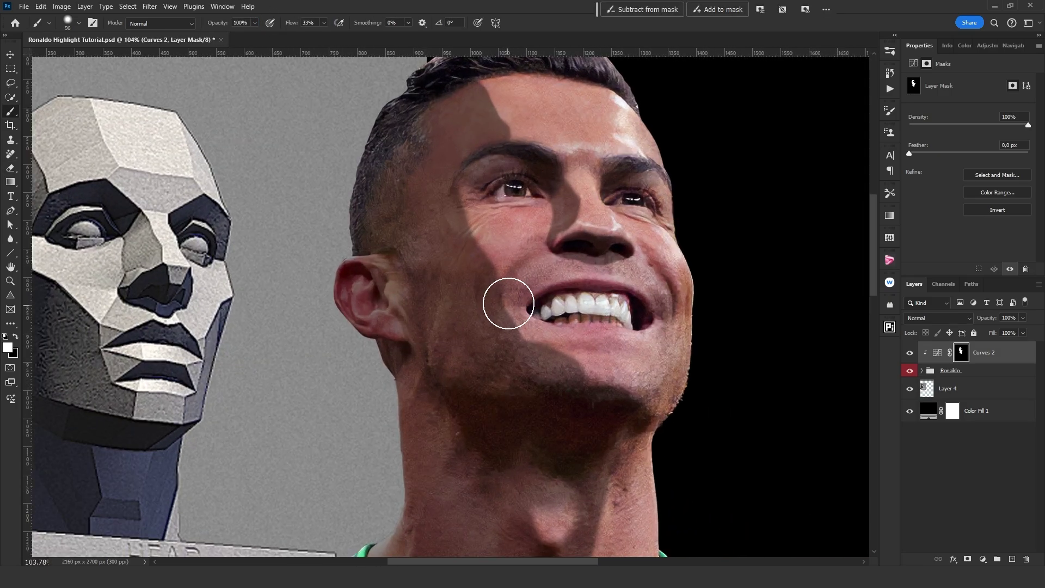
scroll(563, 302, "down", 8)
scroll(561, 302, "up", 5)
left_click_drag(523, 305, 549, 305)
scroll(566, 304, "down", 3)
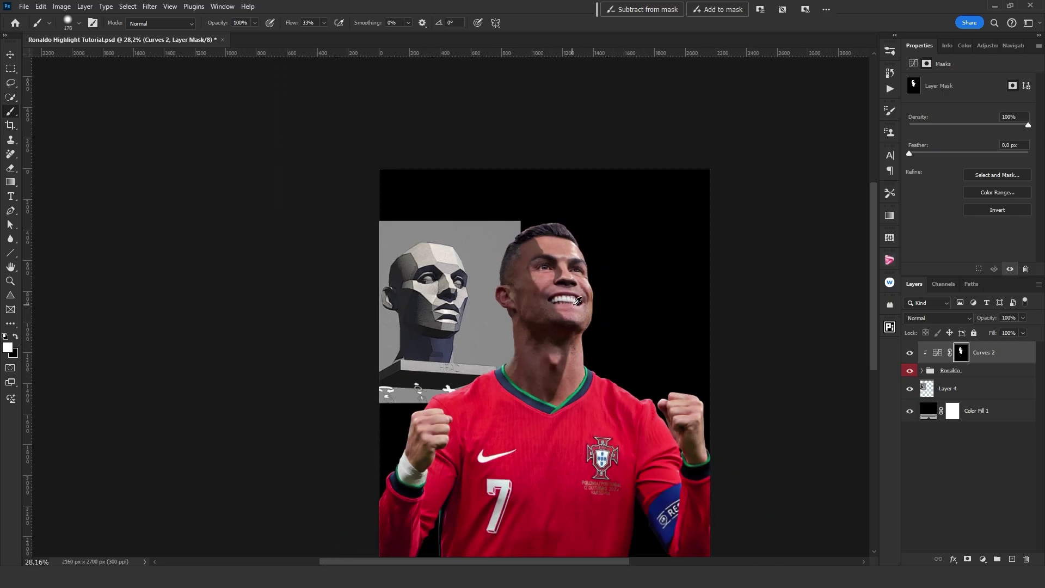
scroll(578, 301, "up", 1)
Step: Lower the Red channel's white point to output 236 in the Curves adjustment and switch to another colour channel
left_click(938, 352)
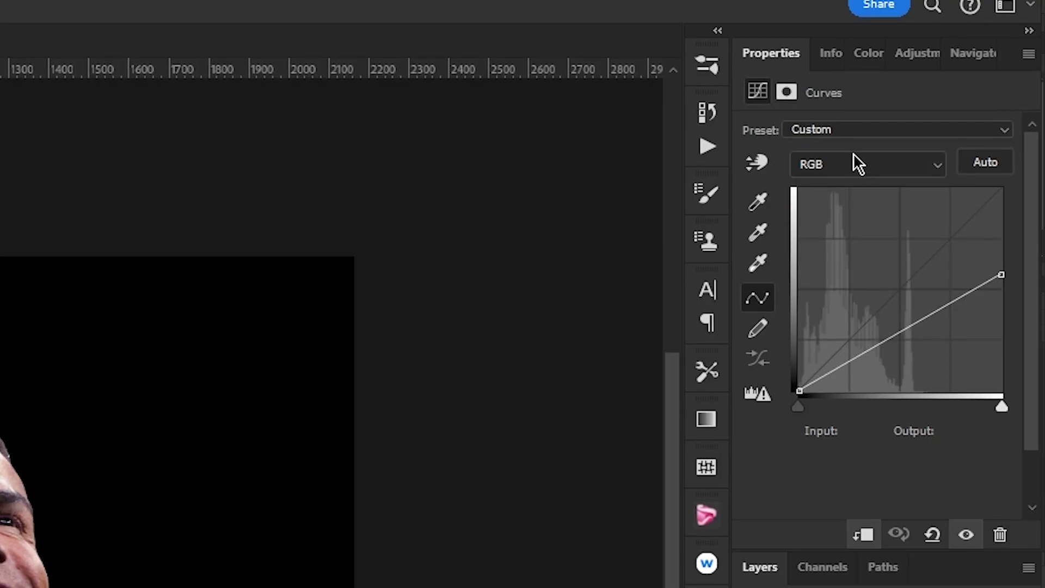
left_click(853, 161)
left_click(826, 210)
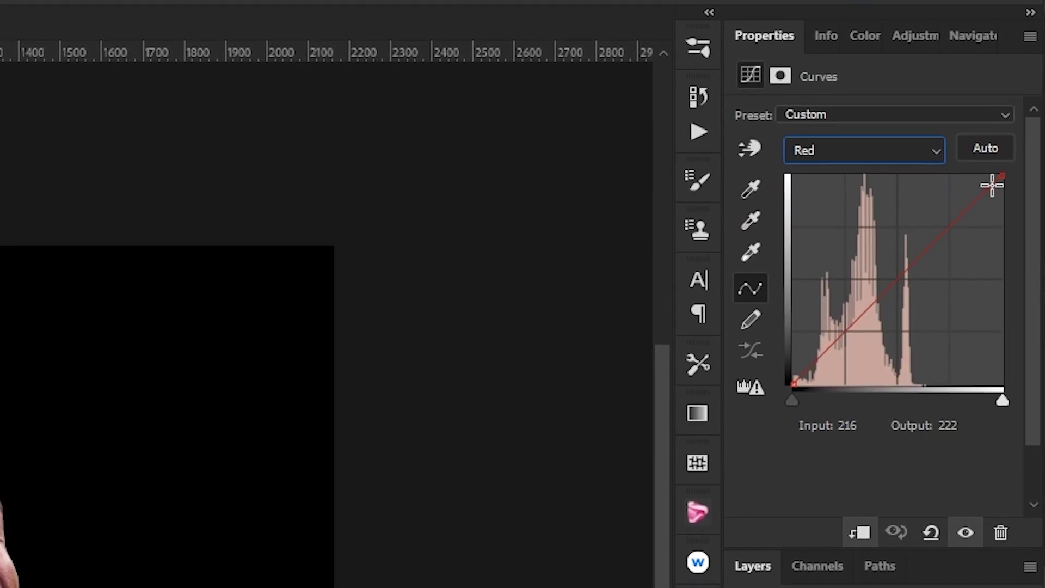
left_click_drag(991, 185, 1024, 195)
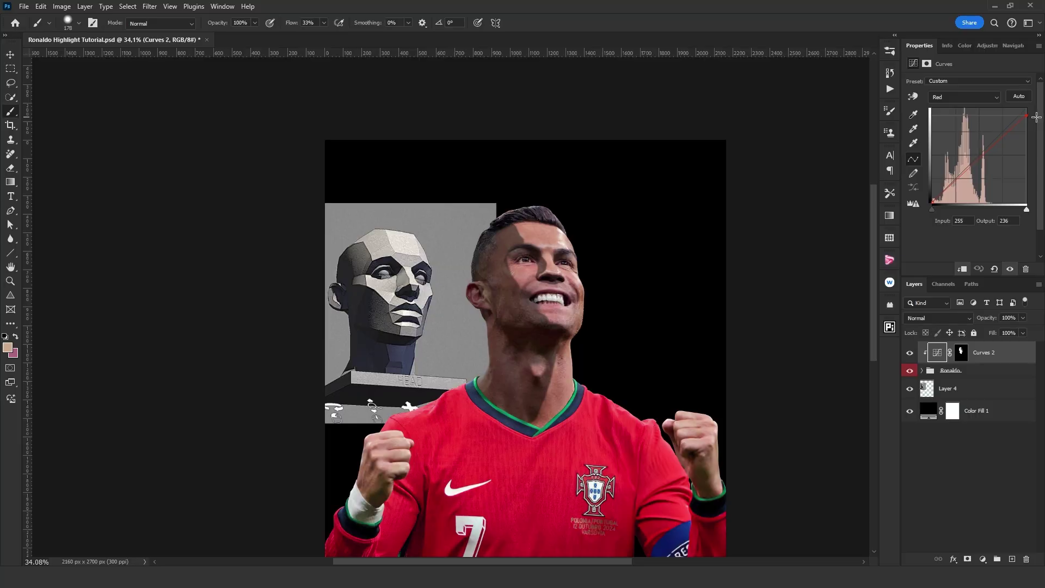
left_click(955, 98)
left_click(948, 127)
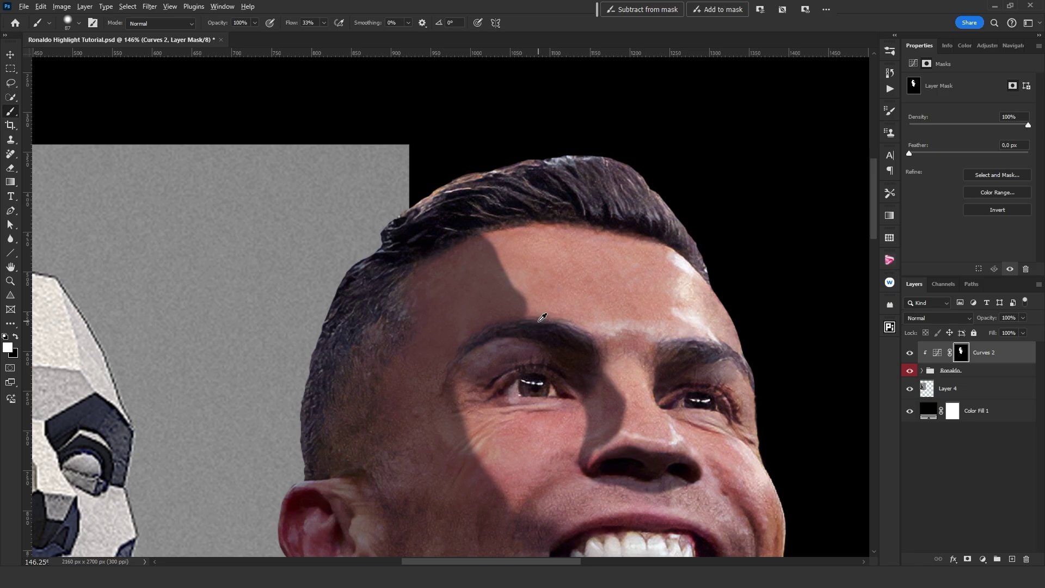
Step: Soften the forehead shadow's edge on the Curves mask with a large soft eraser at 47% flow
mouse_move(546, 251)
left_mouse_down()
mouse_move(564, 305)
mouse_move(525, 267)
left_mouse_up()
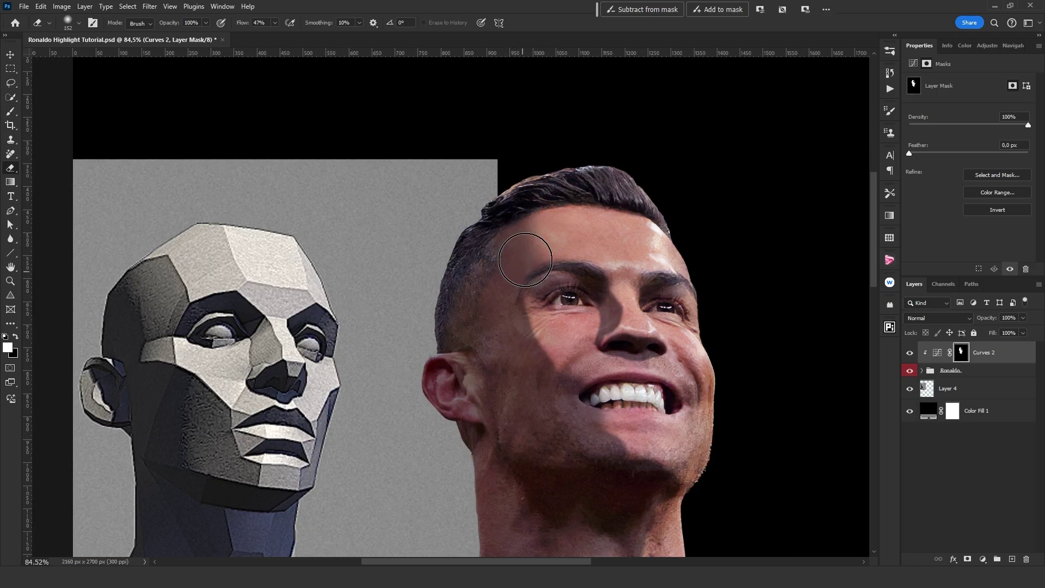
scroll(525, 260, "up", 1)
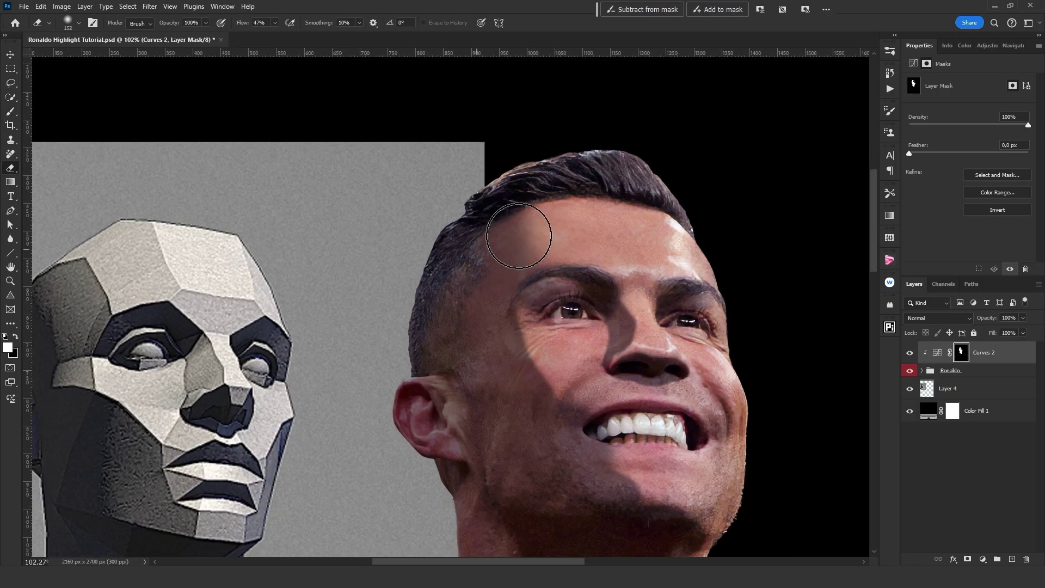
scroll(540, 243, "down", 1)
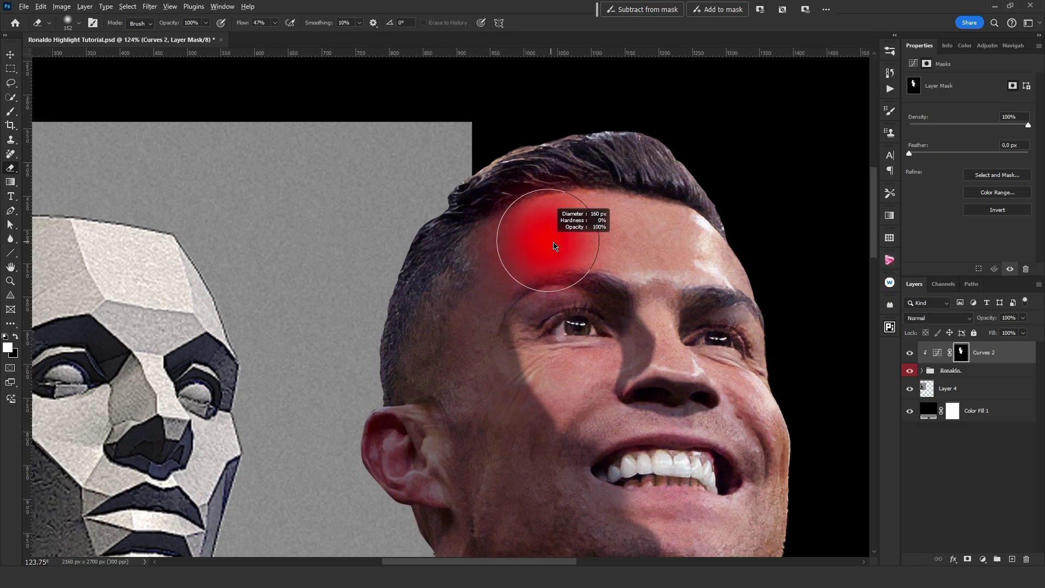
scroll(565, 222, "down", 2)
scroll(649, 253, "up", 3)
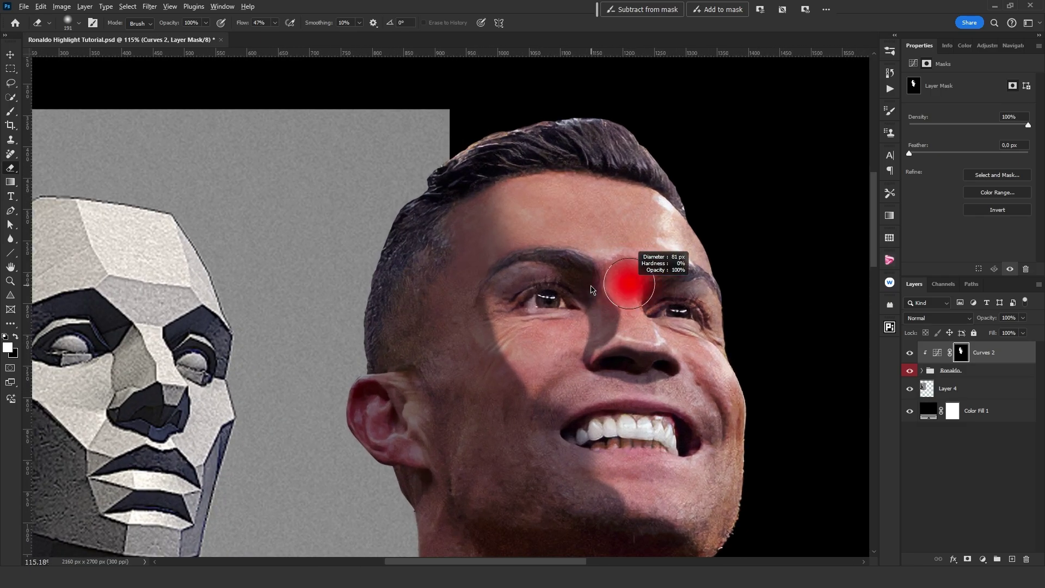
Step: Soften the shadow edge along the nose bridge with a smaller soft eraser
scroll(630, 280, "up", 3)
left_click(10, 239)
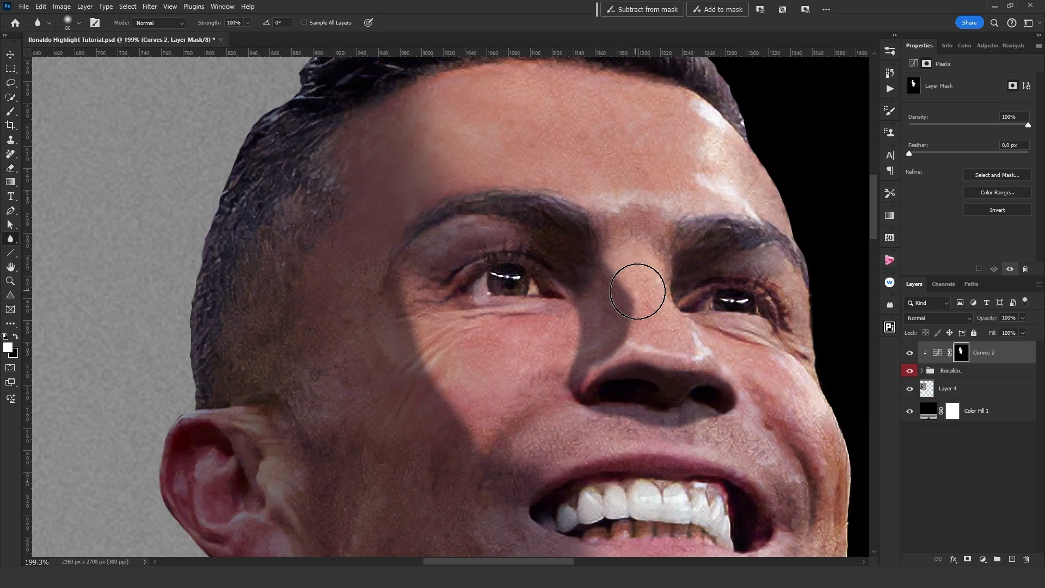
key("e")
scroll(598, 349, "down", 1)
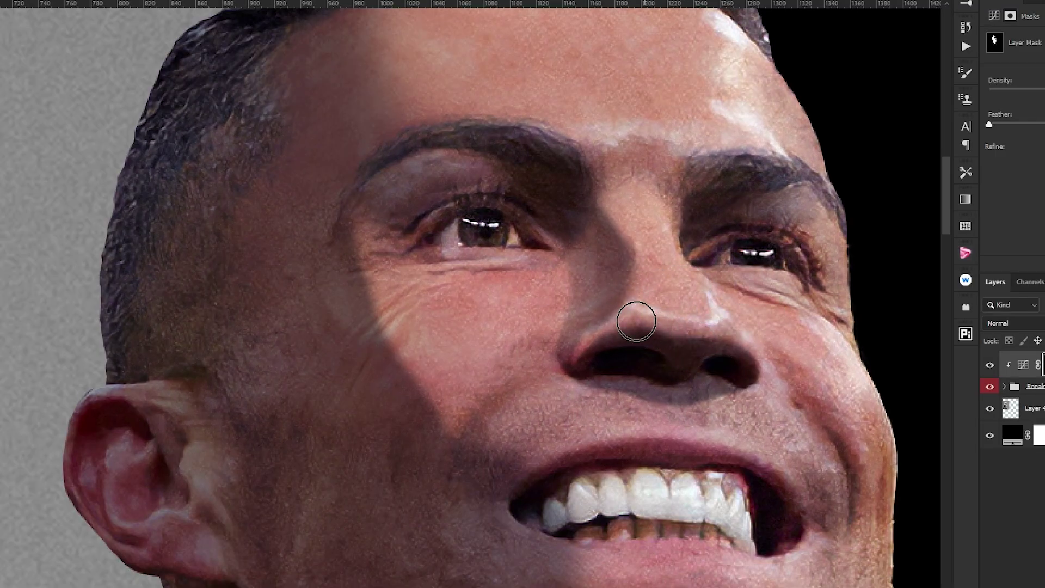
left_click_drag(693, 307, 689, 313)
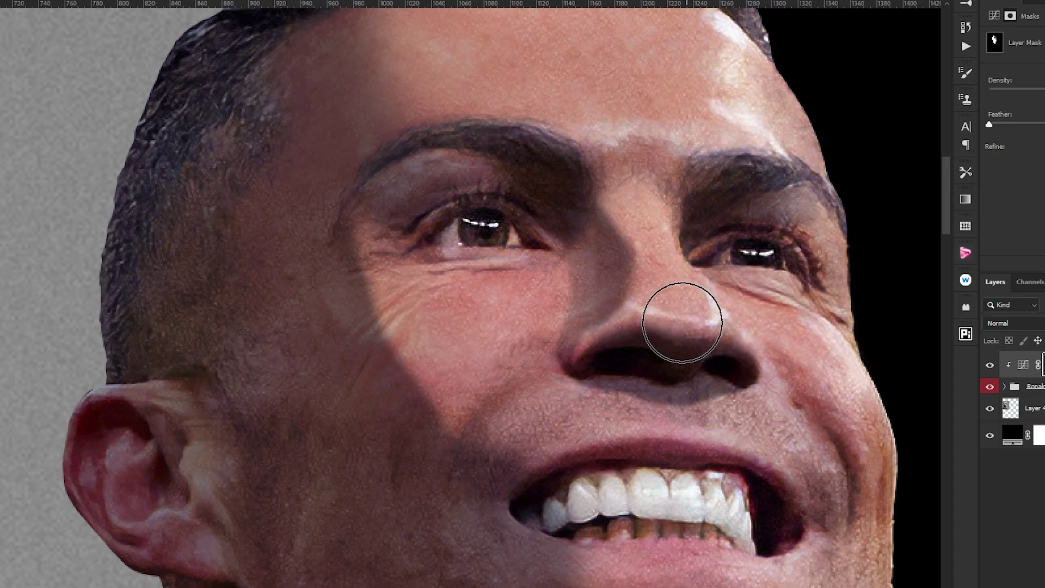
left_click_drag(518, 294, 521, 296)
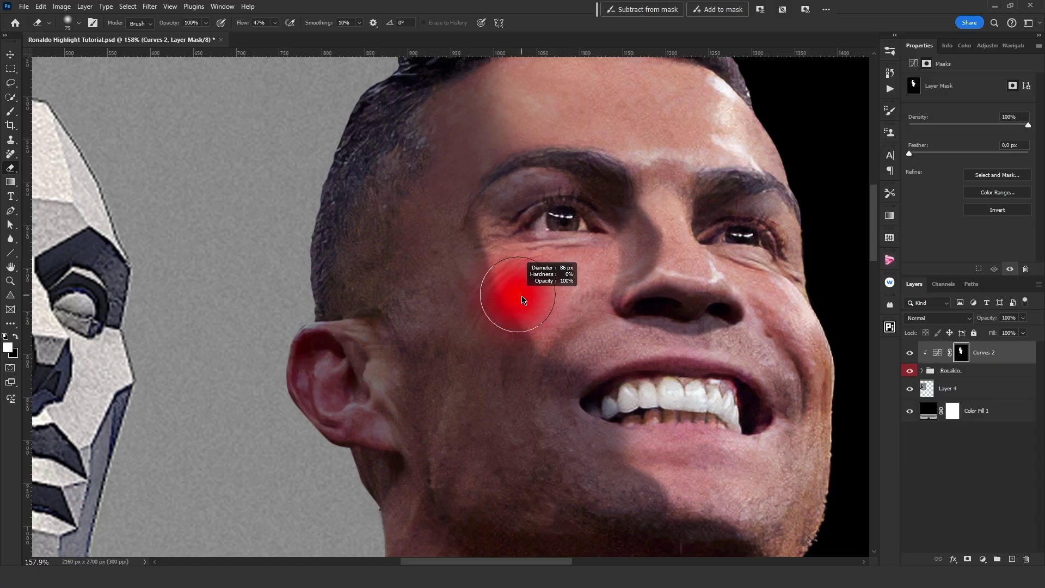
Step: Blend the shadow edge around the outer eye, temple and cheek, alternating between erasing and restoring the mask
scroll(490, 234, "up", 4)
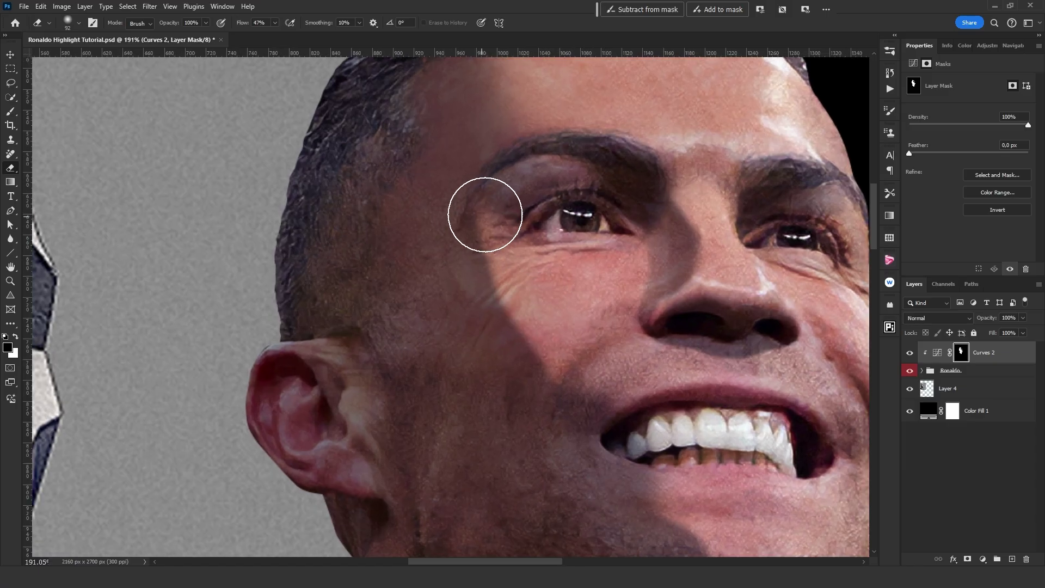
key("x")
scroll(478, 290, "down", 4)
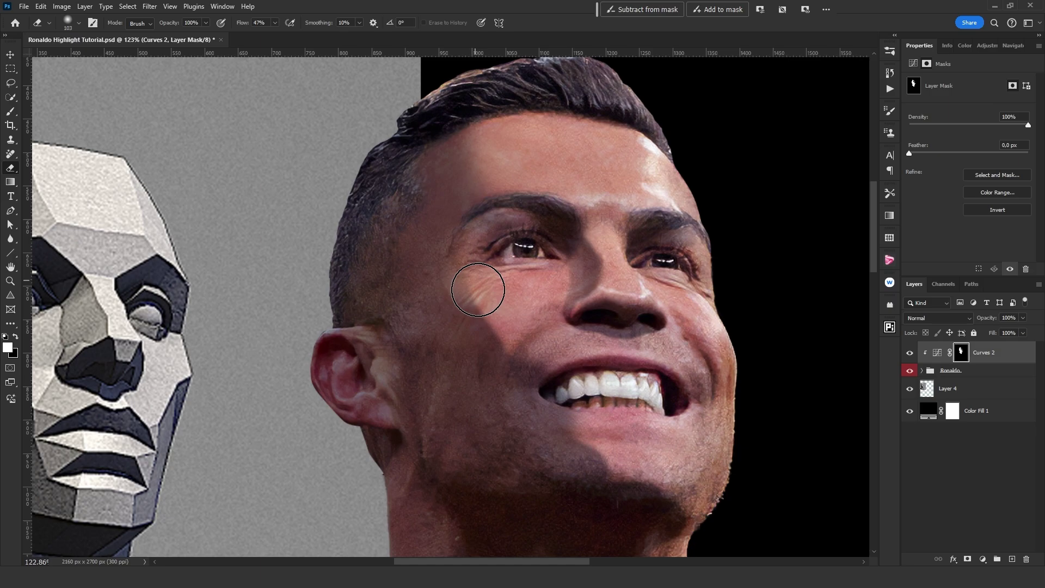
left_click_drag(431, 330, 420, 280)
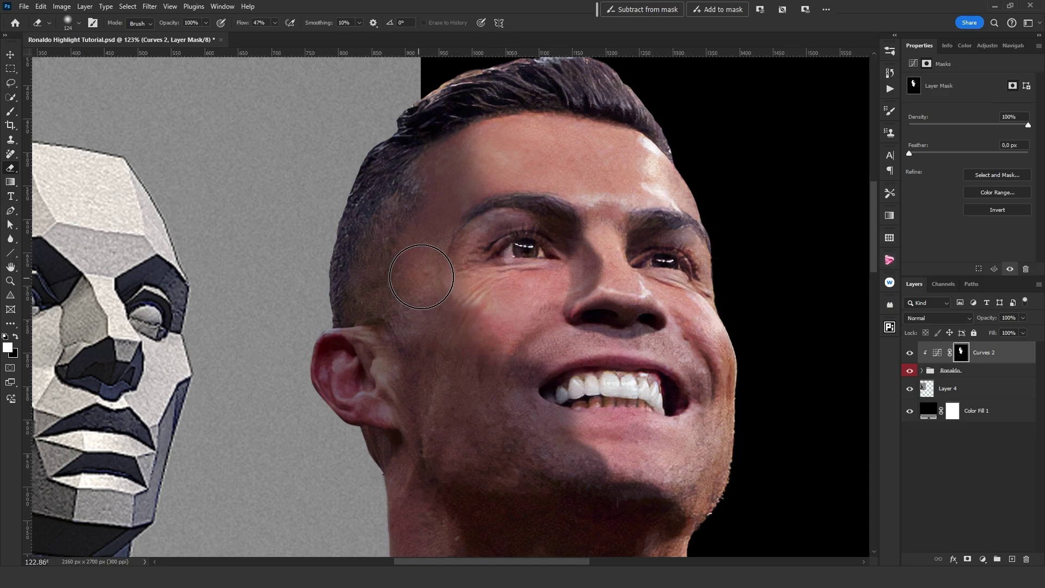
key("x")
left_click(424, 280)
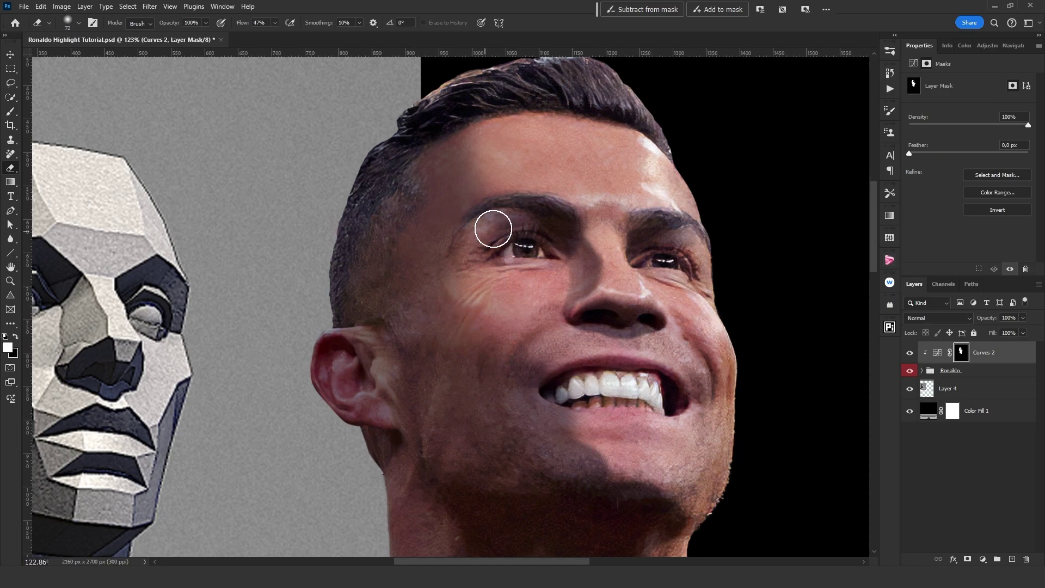
scroll(490, 227, "up", 1)
key("x")
scroll(584, 291, "down", 1)
left_click_drag(580, 326, 557, 270)
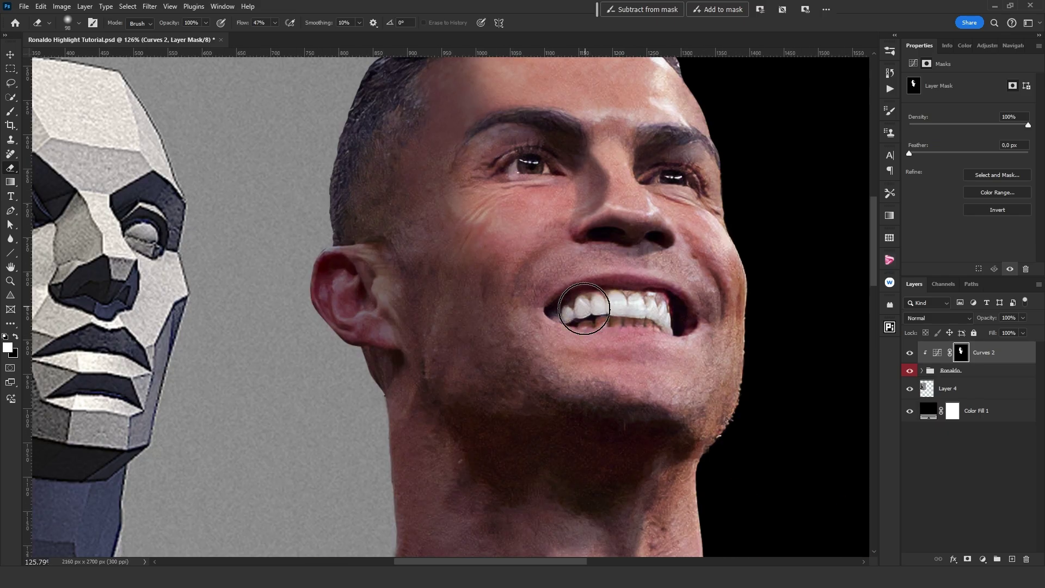
Step: Soften the shadow transitions across the chin and neck, including around the Adam's apple, on the Curves mask
scroll(644, 288, "down", 8)
scroll(653, 386, "up", 7)
key("r")
key("x")
key("e")
scroll(545, 303, "up", 3)
left_click(961, 352, "alt")
left_click(960, 353, "alt")
left_click_drag(637, 174, 594, 297)
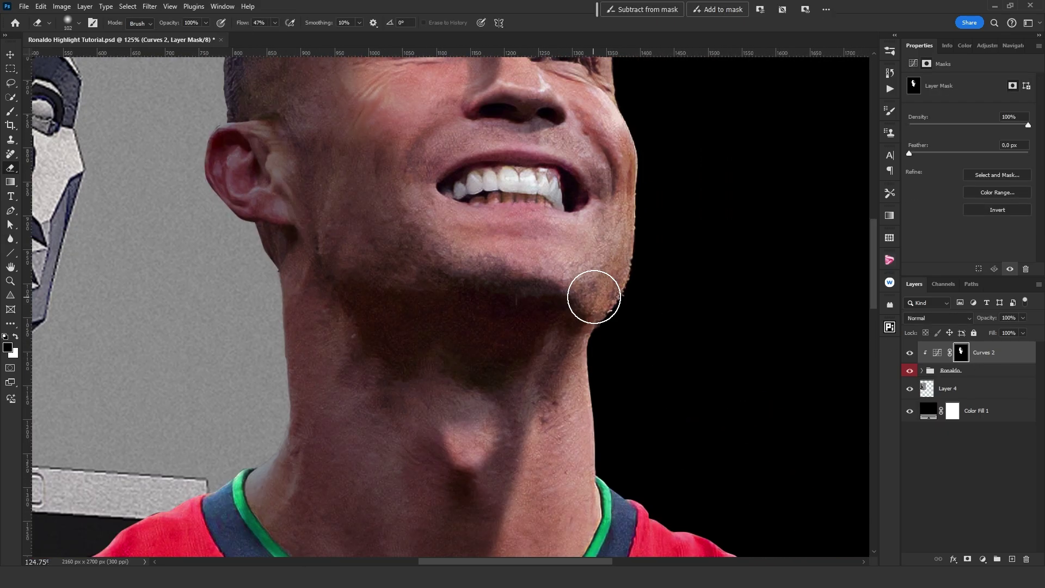
scroll(490, 228, "down", 6)
left_click_drag(509, 440, 502, 360)
scroll(501, 359, "up", 5)
key("x")
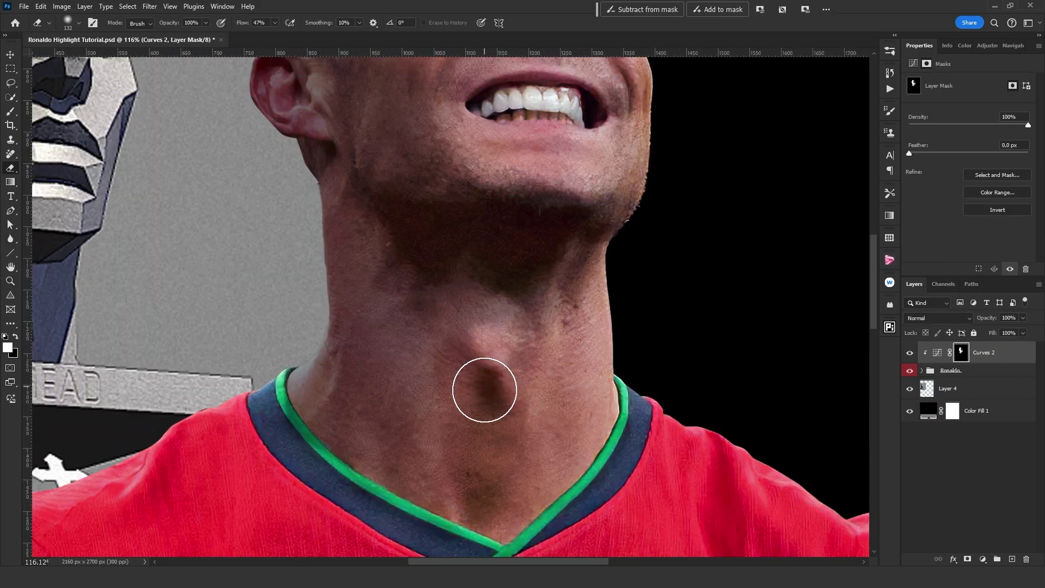
scroll(485, 390, "down", 7)
scroll(354, 393, "up", 9)
Step: Paint a shadow along the shoulder from the collar to the sleeve above the raised fist beside the reference head
key("b")
mouse_move(448, 327)
left_mouse_down()
mouse_move(424, 370)
mouse_move(451, 321)
left_mouse_up()
left_click_drag(648, 217, 560, 271)
mouse_move(666, 229)
left_mouse_down()
mouse_move(537, 315)
mouse_move(656, 261)
mouse_move(679, 385)
left_mouse_up()
key("bracketright")
key("bracketright")
key("bracketright")
key("bracketright")
left_click_drag(452, 359, 398, 359)
key("b")
key("x")
scroll(457, 344, "up", 1)
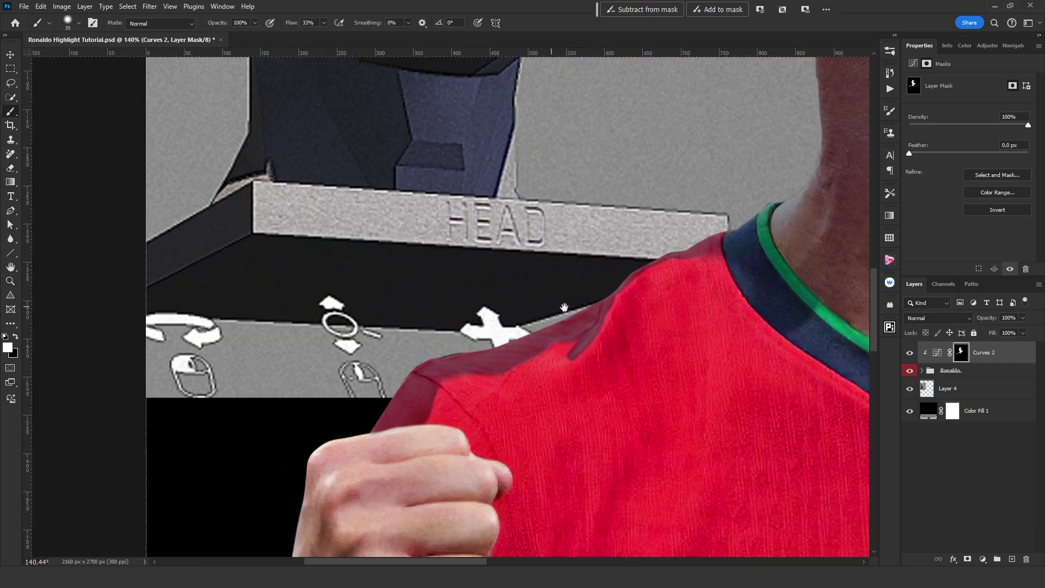
left_click_drag(564, 307, 315, 271)
left_click_drag(316, 272, 343, 272)
left_click_drag(349, 333, 317, 344)
Step: Soften the shoulder and sleeve shadow on the Curves mask with a large soft eraser
key("e")
left_click_drag(401, 403, 382, 403)
left_click_drag(414, 264, 348, 264)
left_click_drag(525, 274, 572, 276)
mouse_move(392, 316)
left_mouse_down()
mouse_move(512, 338)
mouse_move(498, 351)
left_mouse_up()
scroll(425, 283, "down", 4)
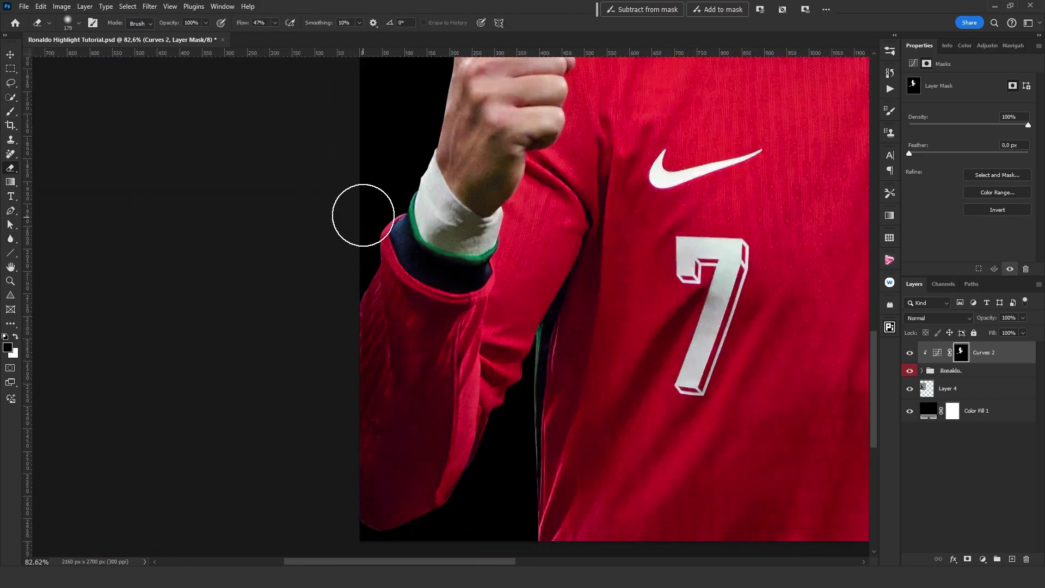
Step: Paint a shadow over the outer side of the fist and wrist beside the reference image with a small brush
scroll(423, 280, "up", 5)
key("b")
left_click_drag(465, 368, 446, 367)
left_click_drag(493, 319, 437, 214)
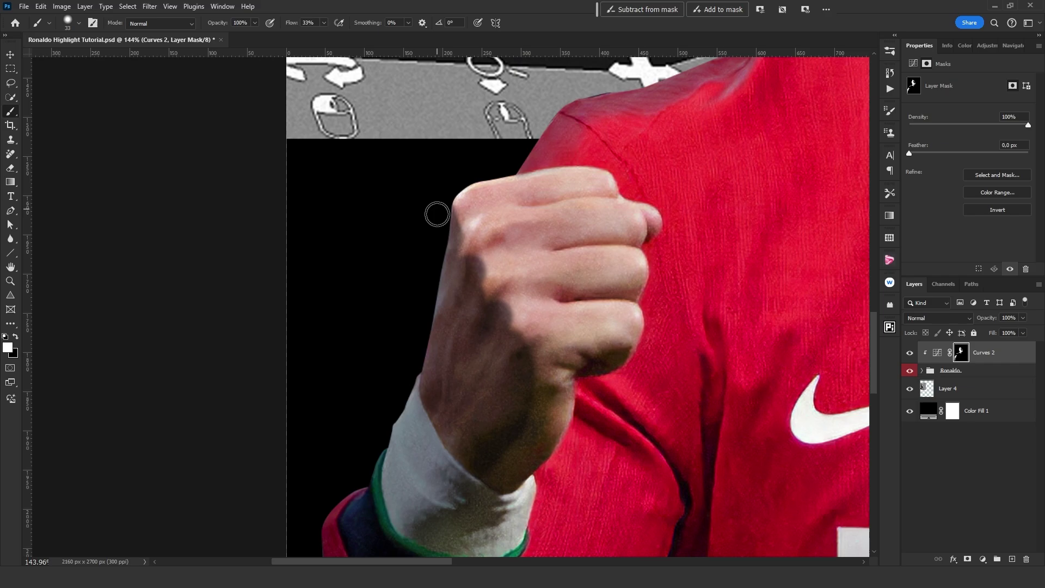
Step: Extend the painted shadow along the palm edge of the fist above the white wristband on the Curves 2 mask
mouse_move(501, 441)
left_mouse_down()
mouse_move(512, 474)
mouse_move(560, 361)
left_mouse_up()
scroll(414, 381, "down", 6)
scroll(460, 300, "up", 9)
key("r")
mouse_move(435, 326)
left_mouse_down()
mouse_move(408, 278)
mouse_move(566, 254)
mouse_move(441, 343)
mouse_move(435, 381)
left_mouse_up()
Step: Soften the shadow transition across the knuckles and back of that fist with a soft eraser on the mask
key("e")
key("ctrl+z")
key("x")
key("x")
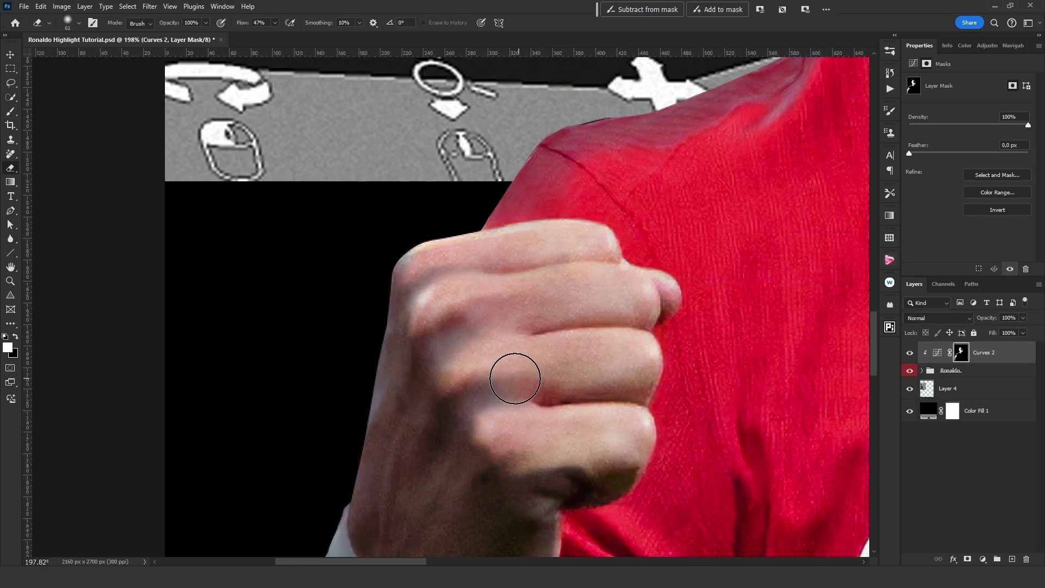
left_click_drag(515, 378, 482, 266)
key("x")
mouse_move(568, 377)
left_mouse_down()
mouse_move(517, 338)
mouse_move(407, 196)
left_mouse_up()
key("x")
mouse_move(404, 331)
left_mouse_down()
mouse_move(434, 345)
mouse_move(437, 369)
left_mouse_up()
Step: Refine the shadow beneath the curled fingers of the other fist, beside the crest, with the soft eraser
scroll(447, 381, "down", 8)
scroll(520, 184, "up", 8)
key("x")
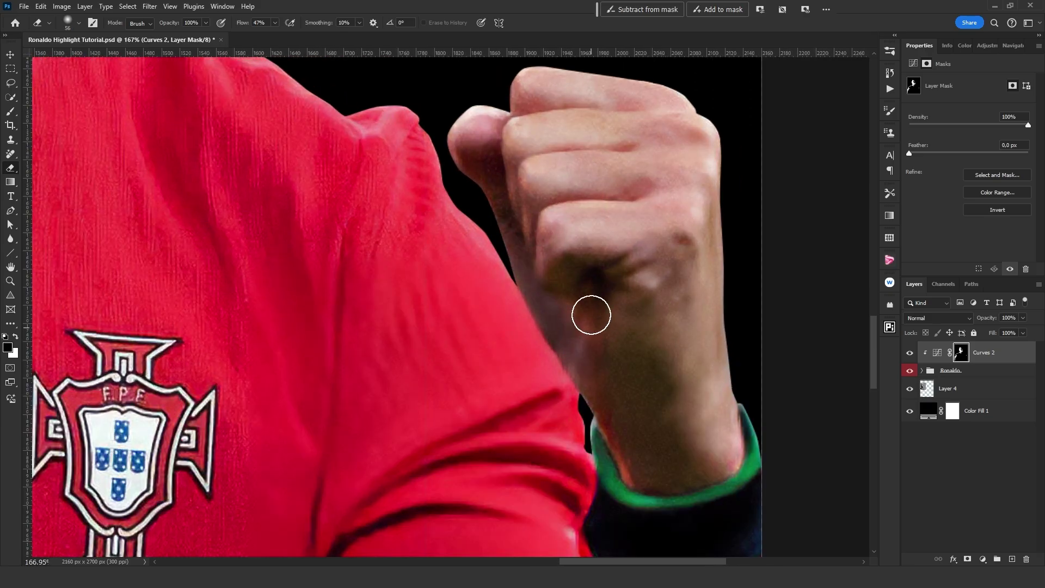
left_click_drag(575, 247, 558, 247)
key("bracketright")
key("bracketright")
key("bracketright")
key("bracketright")
key("bracketright")
scroll(618, 380, "down", 3)
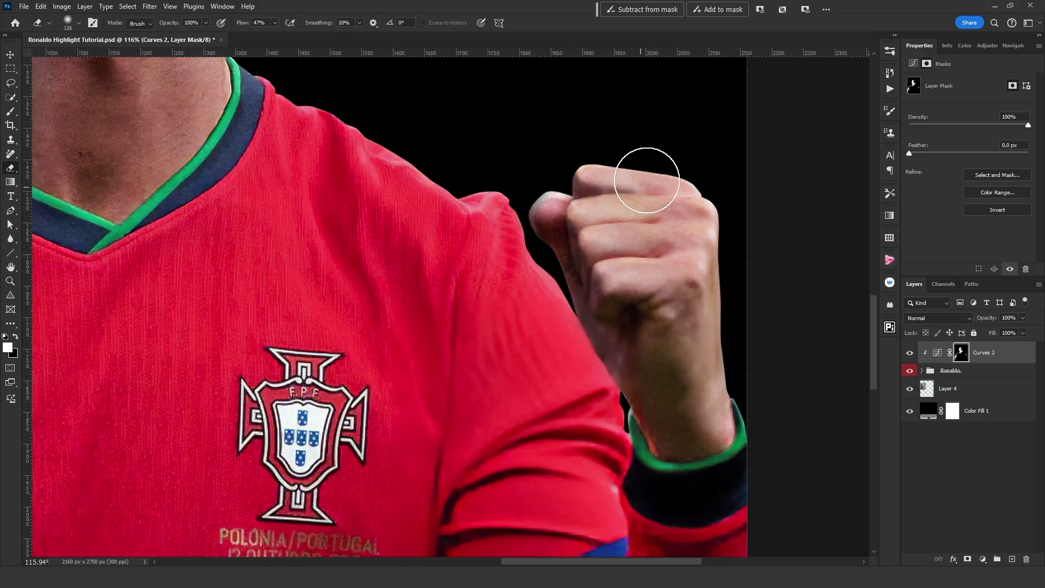
Step: Blend the shadow over the sleeve and captain's armband below the second fist with a larger soft eraser
scroll(639, 358, "down", 4)
key("bracketright")
key("bracketright")
key("bracketright")
key("bracketright")
key("bracketright")
key("bracketright")
mouse_move(571, 490)
left_mouse_down()
mouse_move(556, 285)
mouse_move(616, 462)
left_mouse_up()
scroll(616, 462, "up", 3)
key("b")
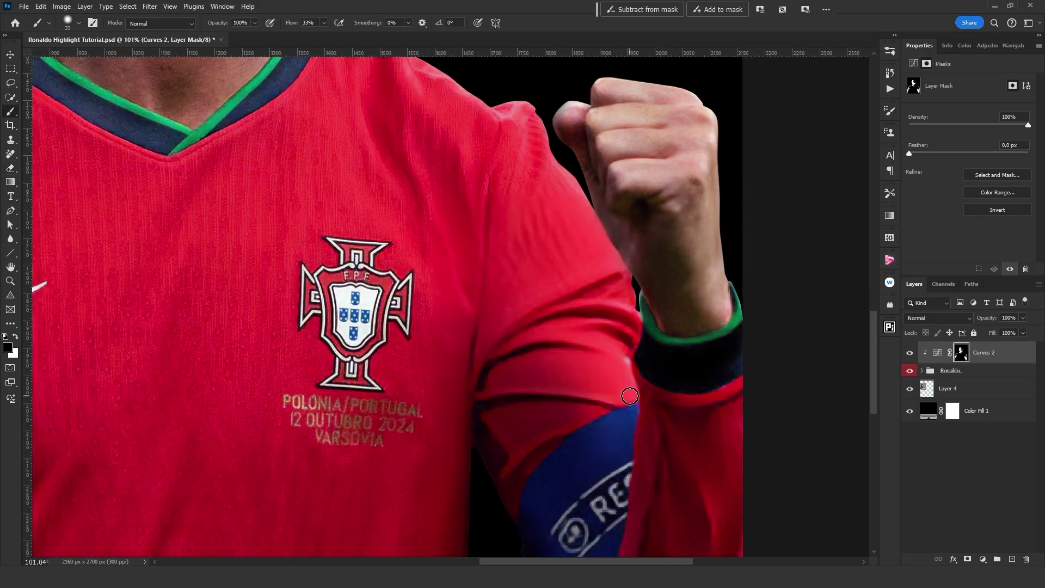
scroll(545, 404, "down", 8)
key("e")
scroll(312, 489, "up", 2)
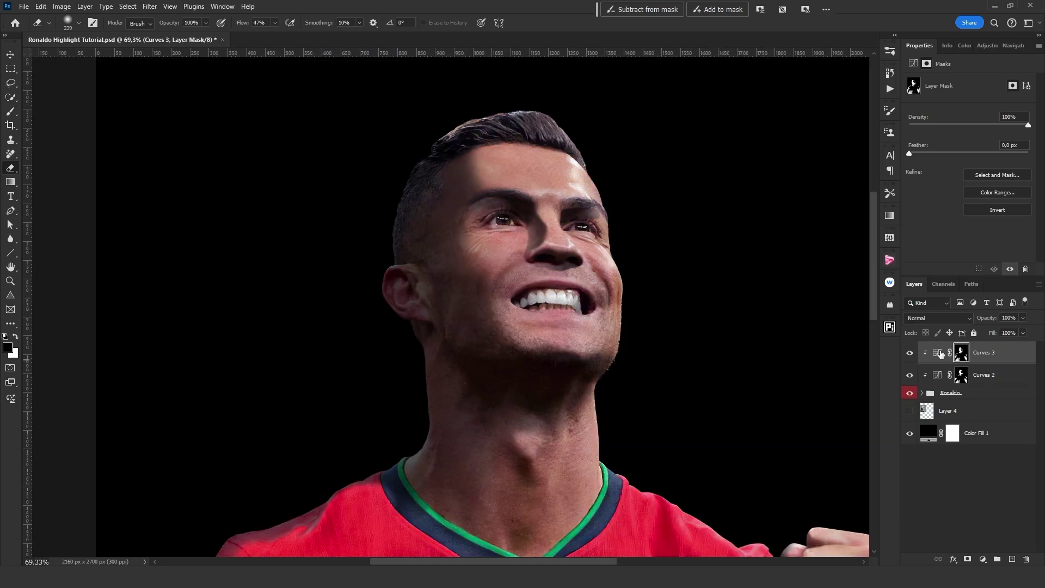
Step: Lower the Underlying Layer highlight limit in Curves 3's Blend If settings, and blend its mask beside the nose bridge
left_click(937, 353)
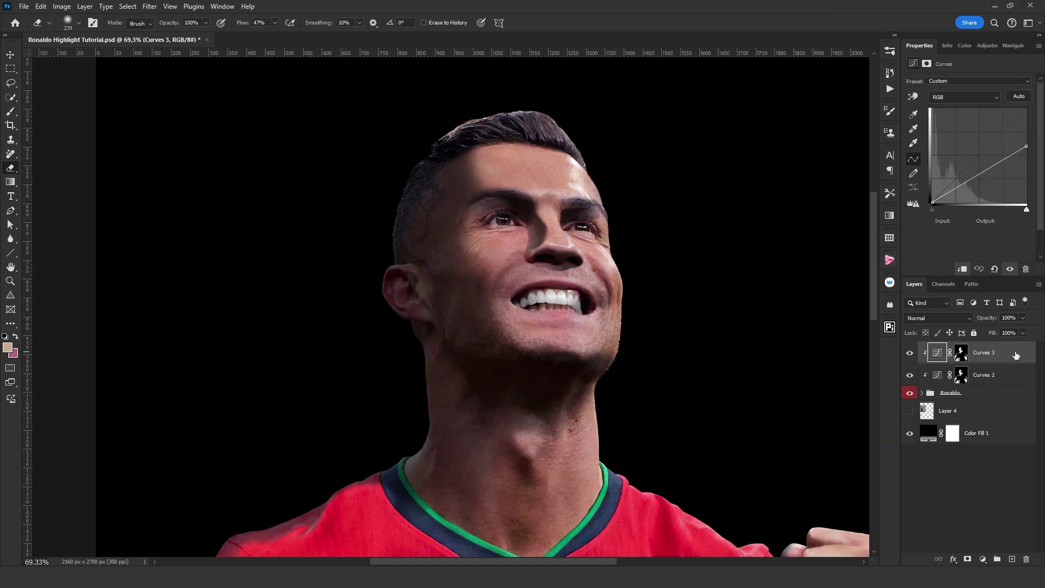
double_click(1013, 353)
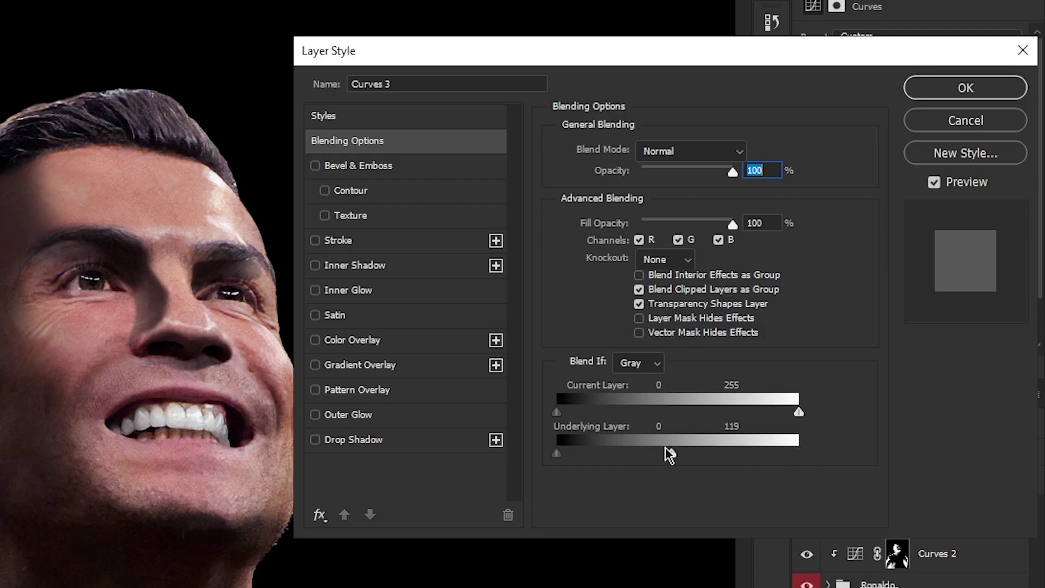
left_click_drag(669, 454, 616, 451)
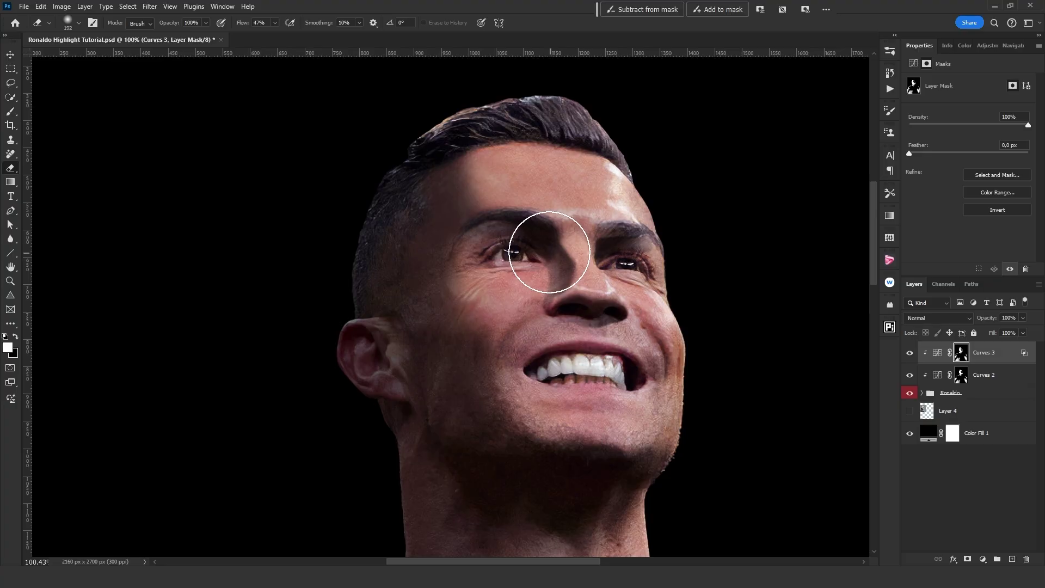
mouse_move(550, 255)
left_mouse_down()
mouse_move(528, 253)
mouse_move(539, 260)
mouse_move(528, 240)
mouse_move(519, 257)
mouse_move(535, 274)
left_mouse_up()
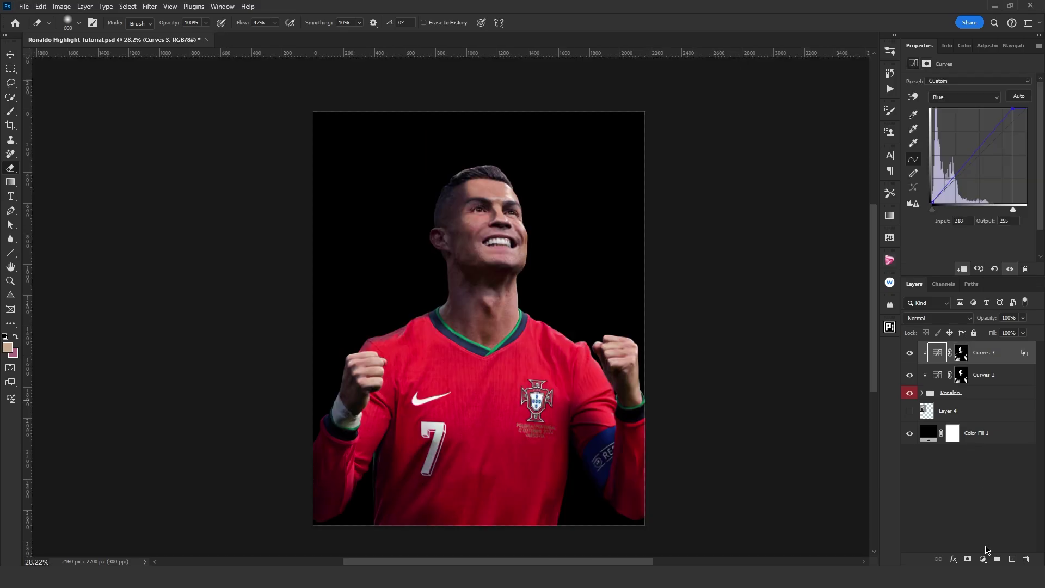
Step: Add a clipped Curves adjustment above Curves 3 and lower its Red channel highlight output to 93
left_click(982, 559)
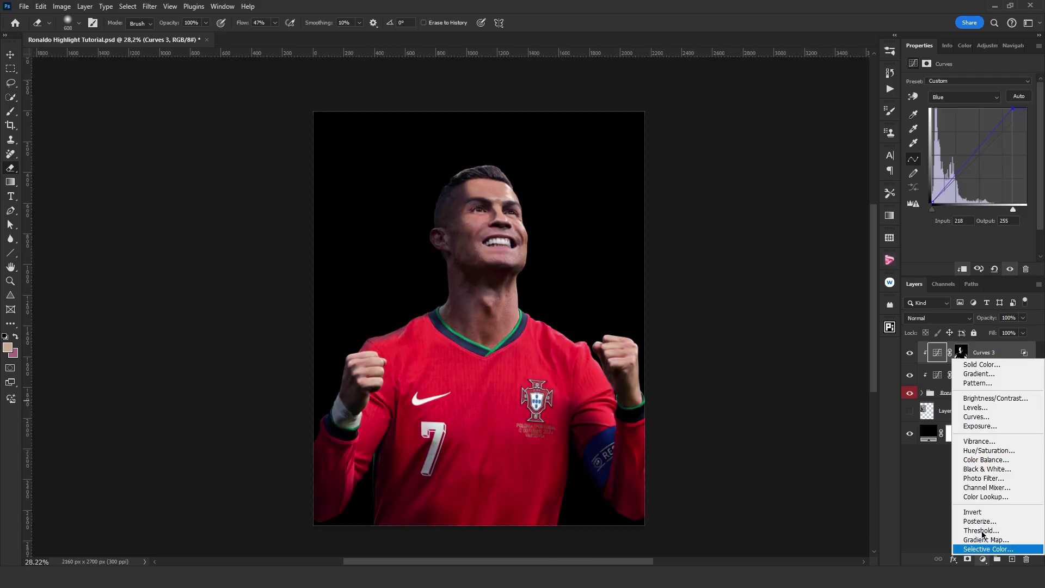
left_click(974, 444)
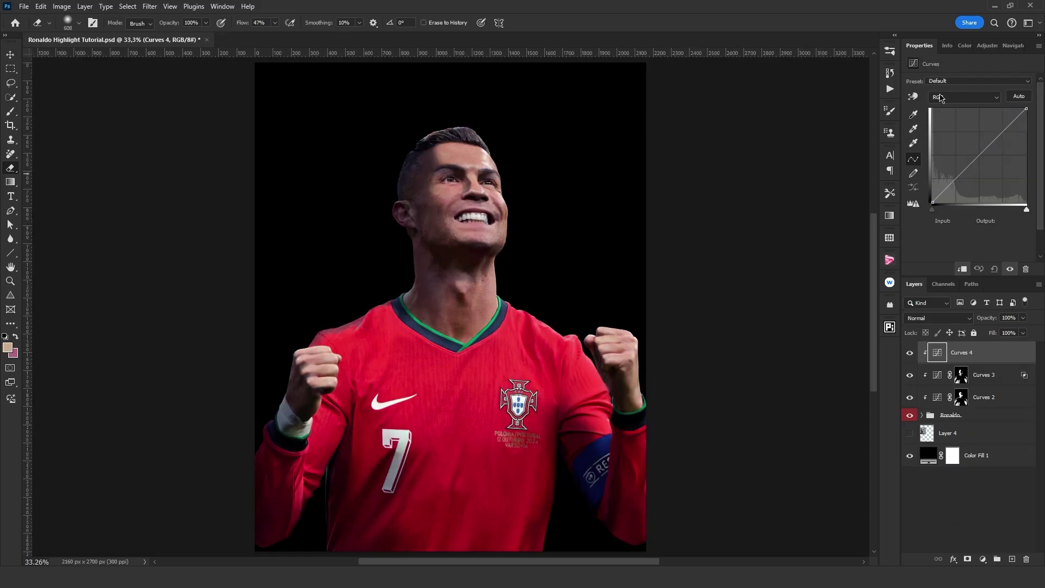
left_click(940, 97)
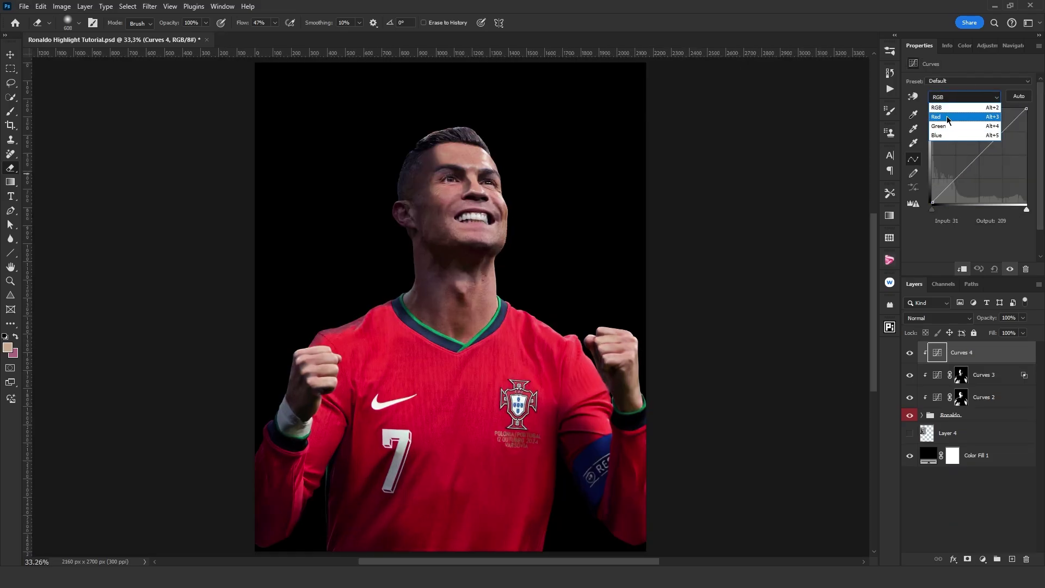
left_click(949, 118)
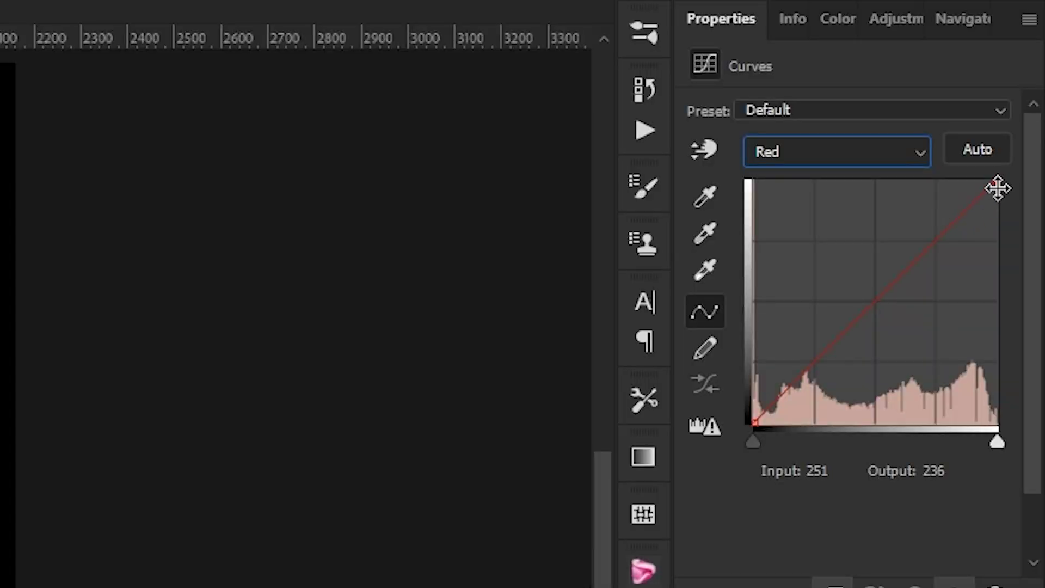
left_click_drag(1027, 110, 1032, 147)
left_click_drag(1011, 279, 1013, 332)
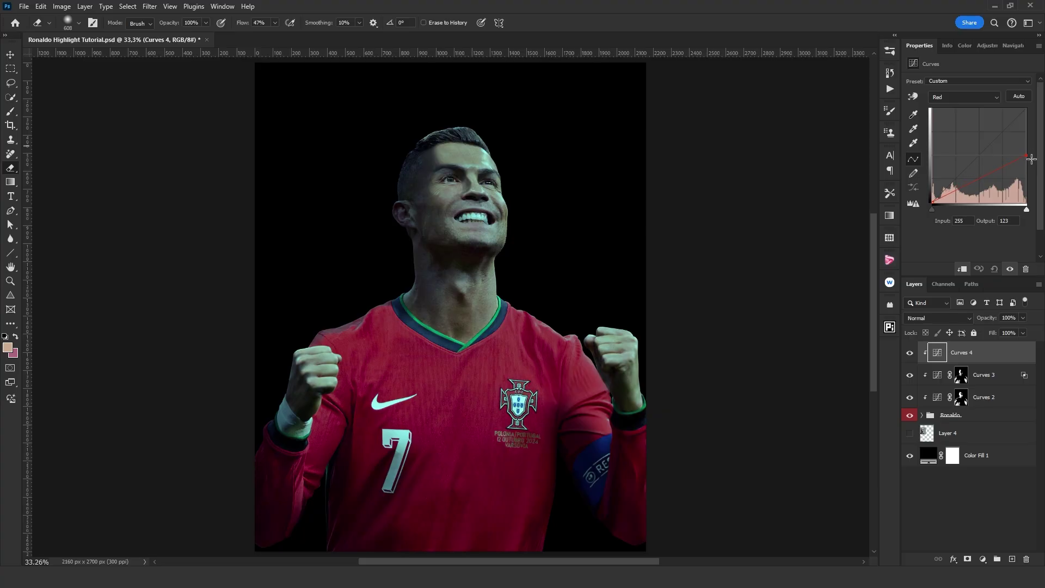
Step: On the RGB curve, set the white point to input 145, output 255 and the black point's output to 73
left_click(964, 98)
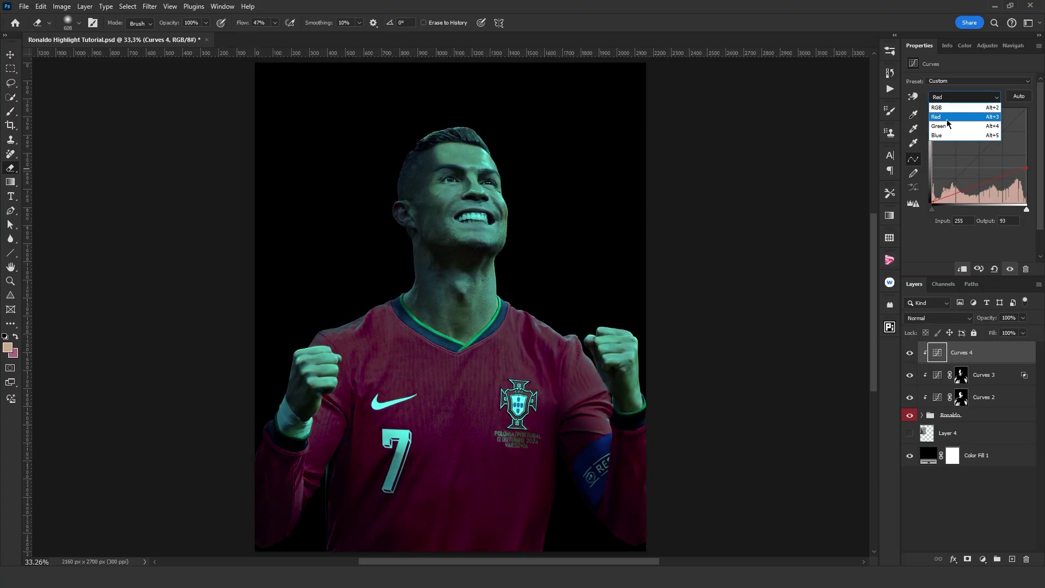
left_click(939, 108)
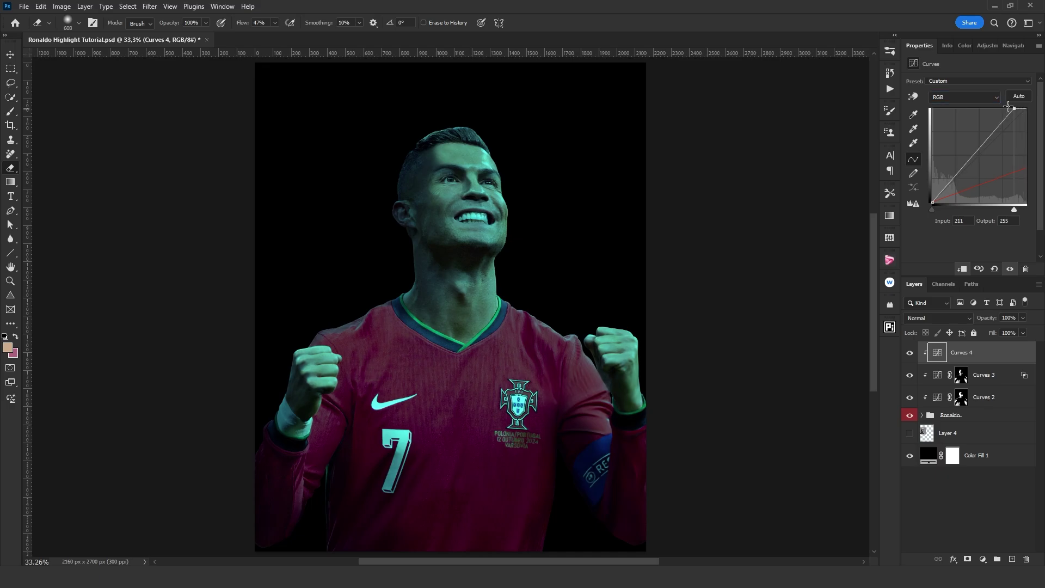
left_click_drag(990, 105, 988, 105)
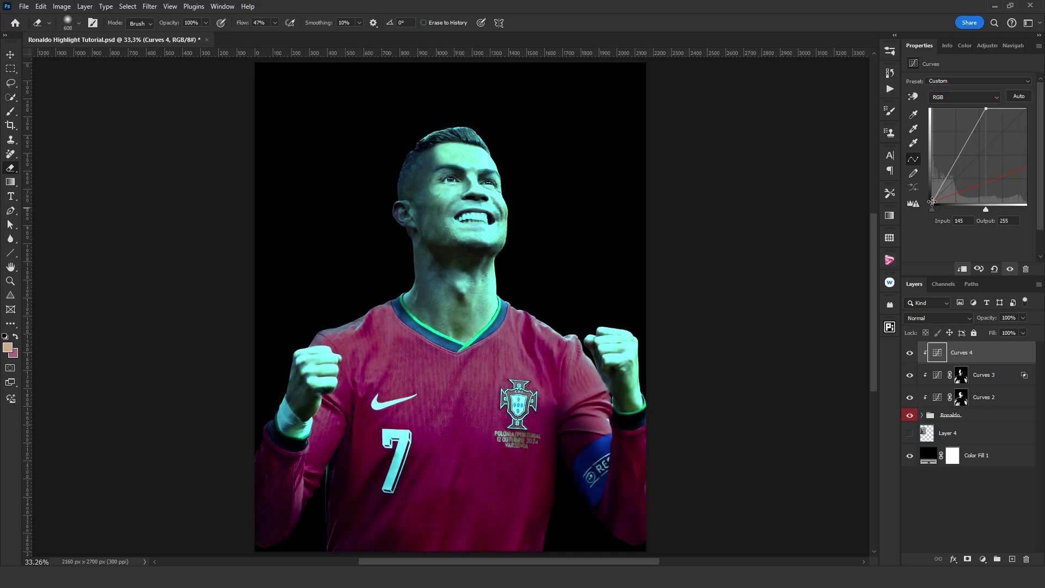
left_click_drag(932, 202, 933, 175)
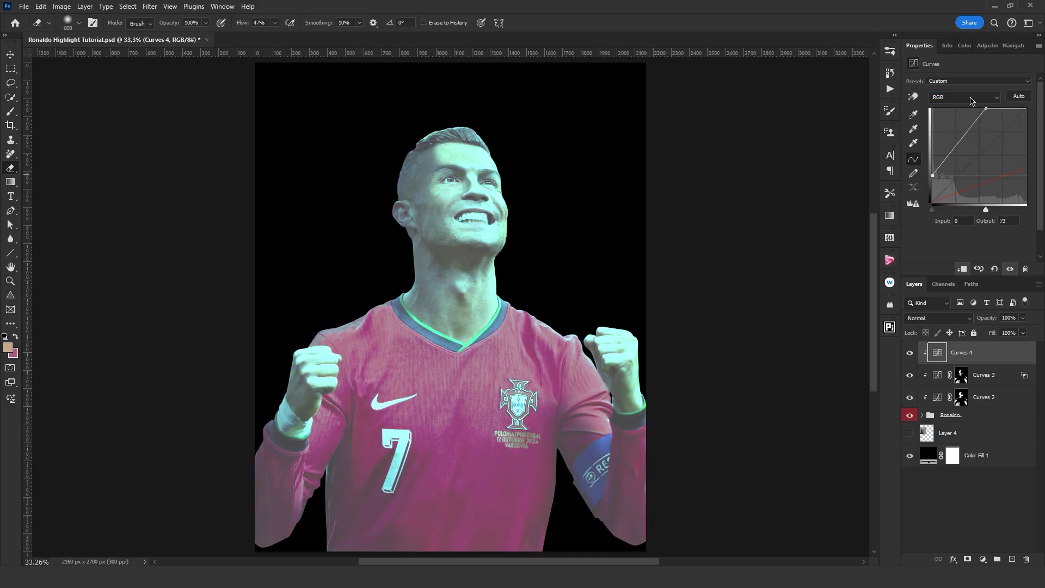
Step: Build the blue tint: set Red highlight output to 0, raise the Blue curve, and add an RGB point at input 68, output 180
left_click(972, 98)
left_click(947, 117)
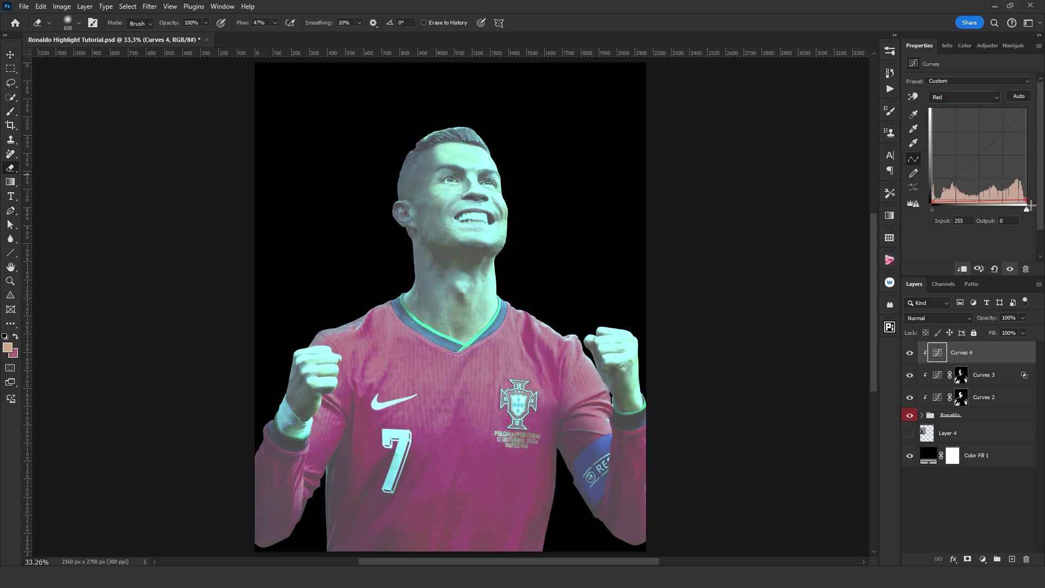
left_click_drag(1031, 205, 1033, 216)
left_click(945, 98)
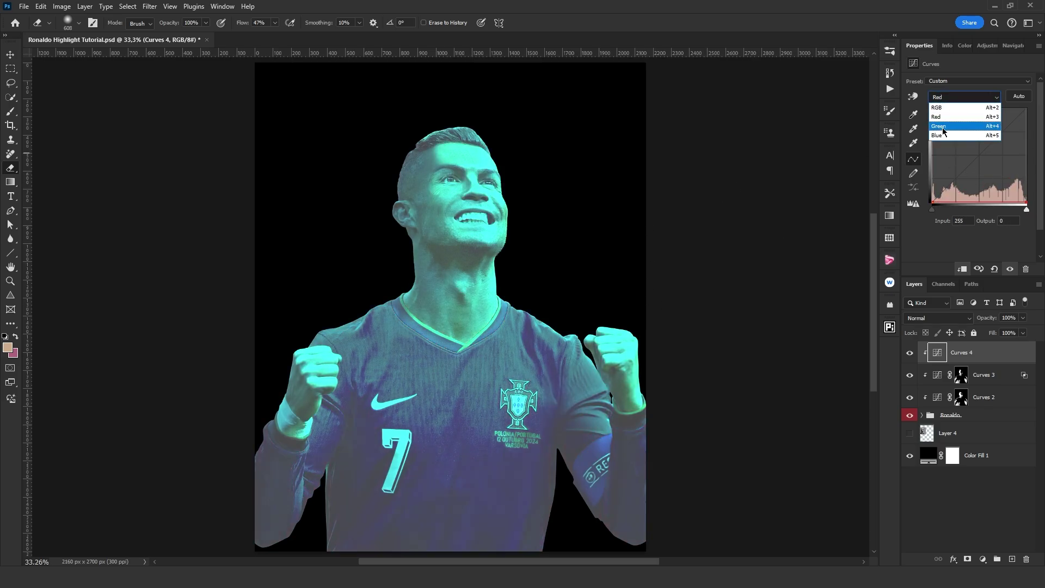
left_click(947, 136)
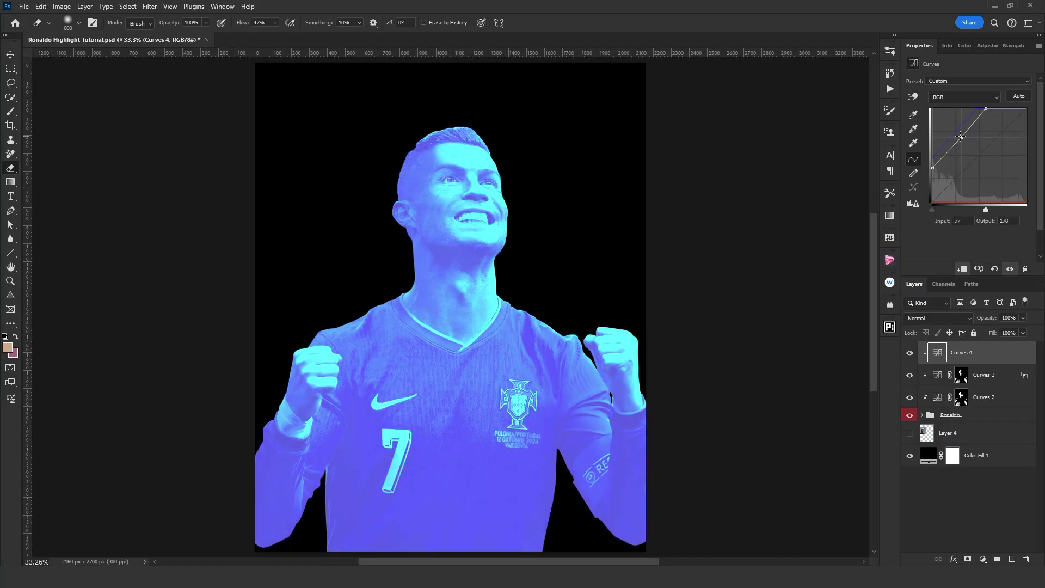
left_click_drag(957, 137, 957, 136)
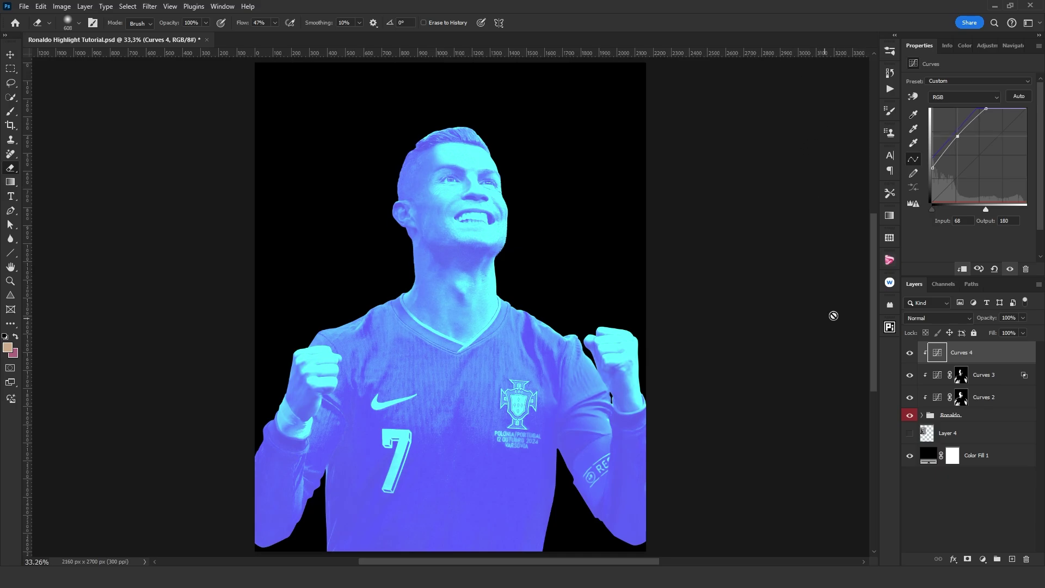
Step: Add a layer mask to Curves 4 and invert it to black
left_click(967, 558)
left_click(998, 212)
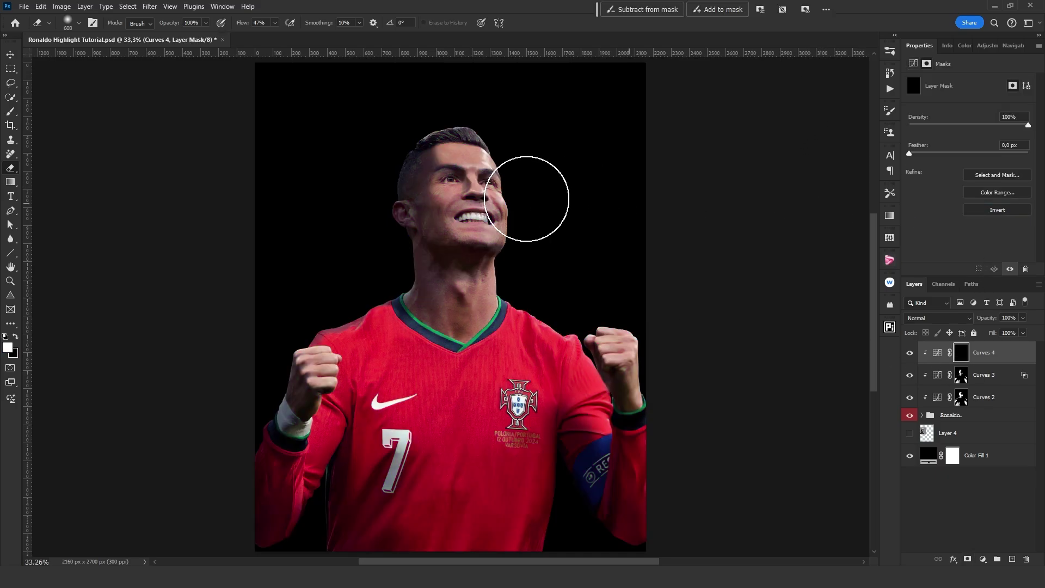
Step: Paint blue light from the temple down in front of the ear and along the cheek with a 5% flow brush
key("b")
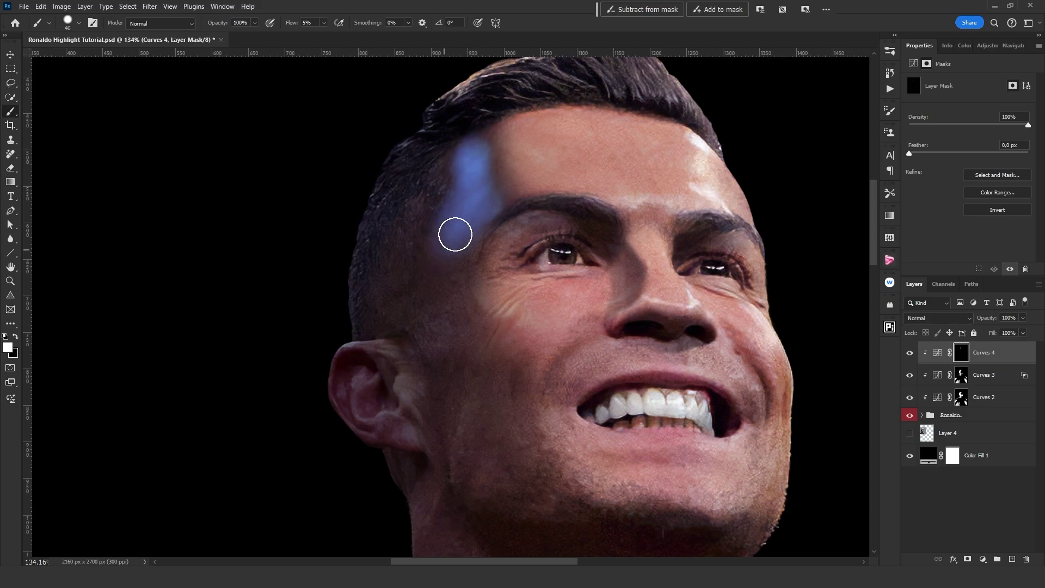
mouse_move(455, 234)
left_mouse_down()
mouse_move(432, 303)
mouse_move(454, 275)
left_mouse_up()
left_click_drag(448, 331, 458, 268)
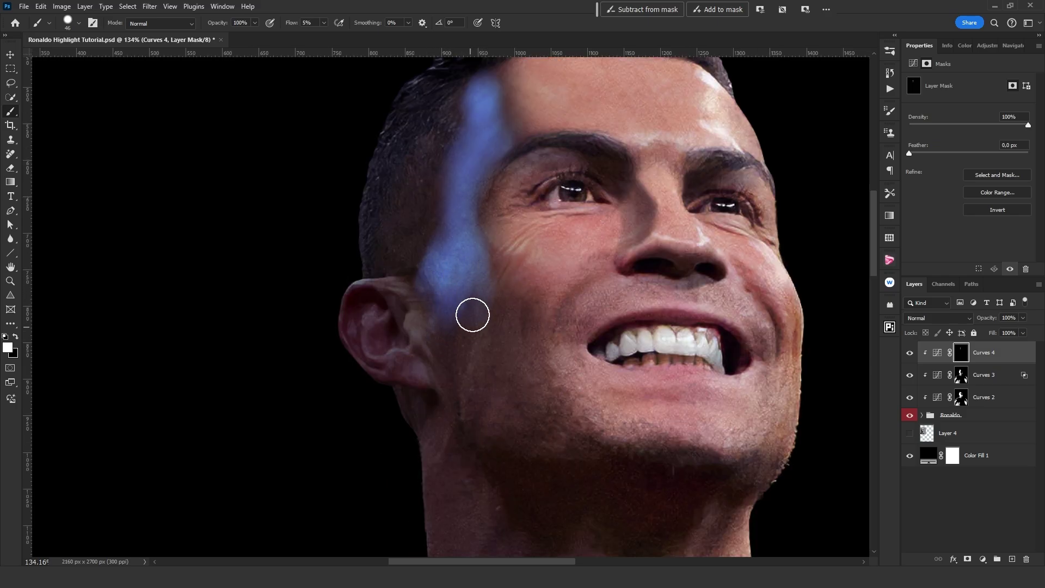
left_click_drag(459, 337, 497, 362)
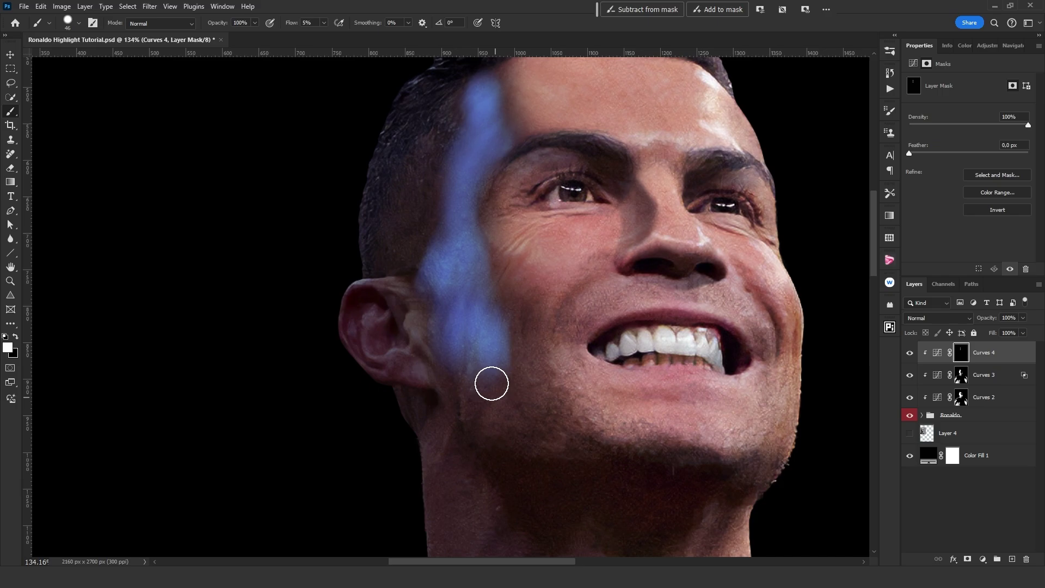
left_click_drag(484, 398, 474, 372)
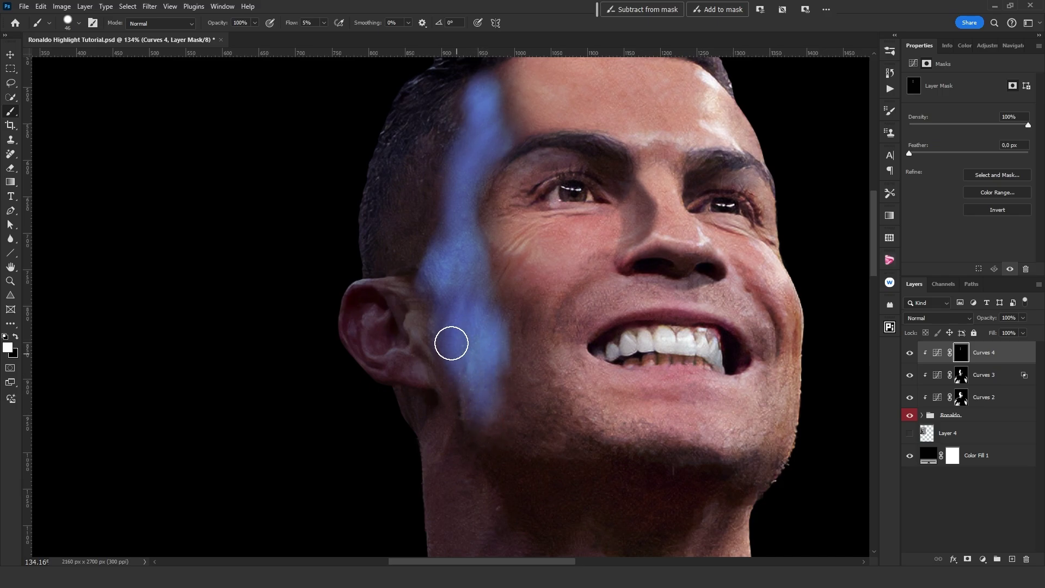
mouse_move(502, 426)
left_mouse_down()
mouse_move(485, 380)
mouse_move(515, 442)
left_mouse_up()
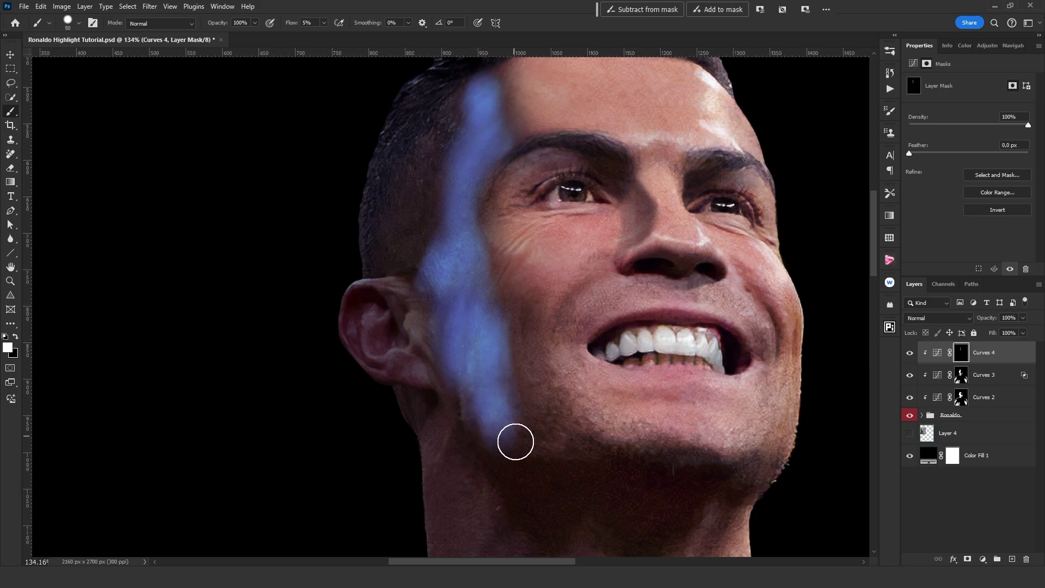
mouse_move(500, 359)
left_mouse_down()
mouse_move(574, 436)
mouse_move(653, 436)
mouse_move(438, 335)
mouse_move(449, 243)
mouse_move(485, 117)
mouse_move(490, 141)
left_mouse_up()
Step: Extend the blue light along the jawline and down the side of the neck, varying the brush size
key("bracketleft")
key("bracketleft")
key("bracketleft")
key("bracketleft")
mouse_move(397, 405)
left_mouse_down()
mouse_move(385, 229)
mouse_move(409, 261)
left_mouse_up()
key("bracketleft")
mouse_move(415, 411)
left_mouse_down()
mouse_move(406, 301)
mouse_move(430, 196)
mouse_move(446, 443)
mouse_move(425, 458)
mouse_move(397, 381)
left_mouse_up()
key("bracketright")
key("bracketright")
key("bracketleft")
key("bracketleft")
key("bracketleft")
left_click_drag(564, 370, 604, 426)
scroll(498, 225, "down", 5)
scroll(431, 229, "up", 7)
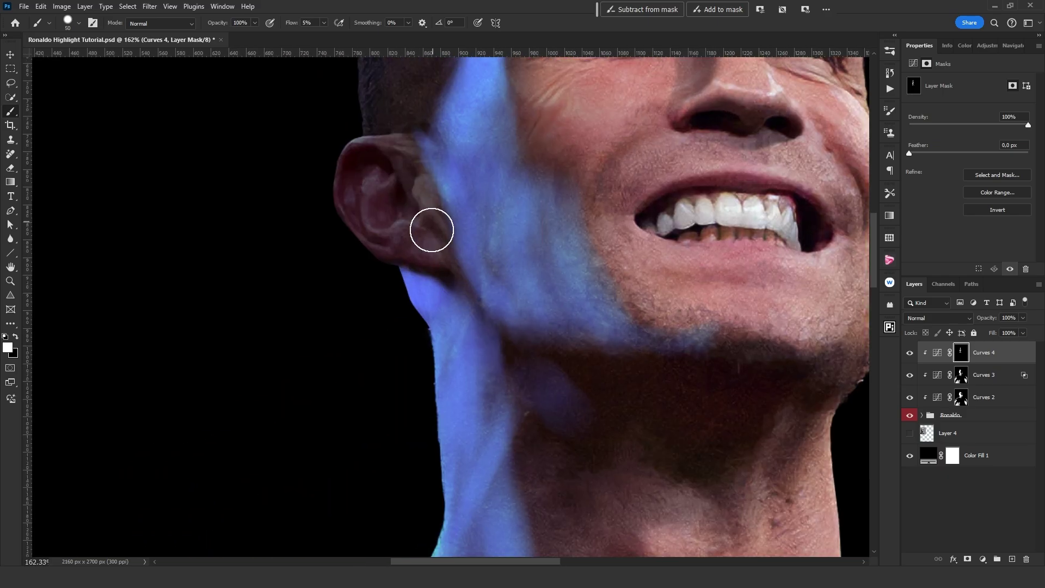
Step: Trace blue light along the ear's outer rim and inner folds on the Curves 4 mask with a small brush
left_click_drag(469, 291, 457, 424)
key("bracketleft")
key("bracketleft")
key("bracketleft")
key("bracketleft")
key("bracketleft")
key("bracketleft")
key("bracketleft")
key("bracketleft")
key("bracketleft")
key("bracketleft")
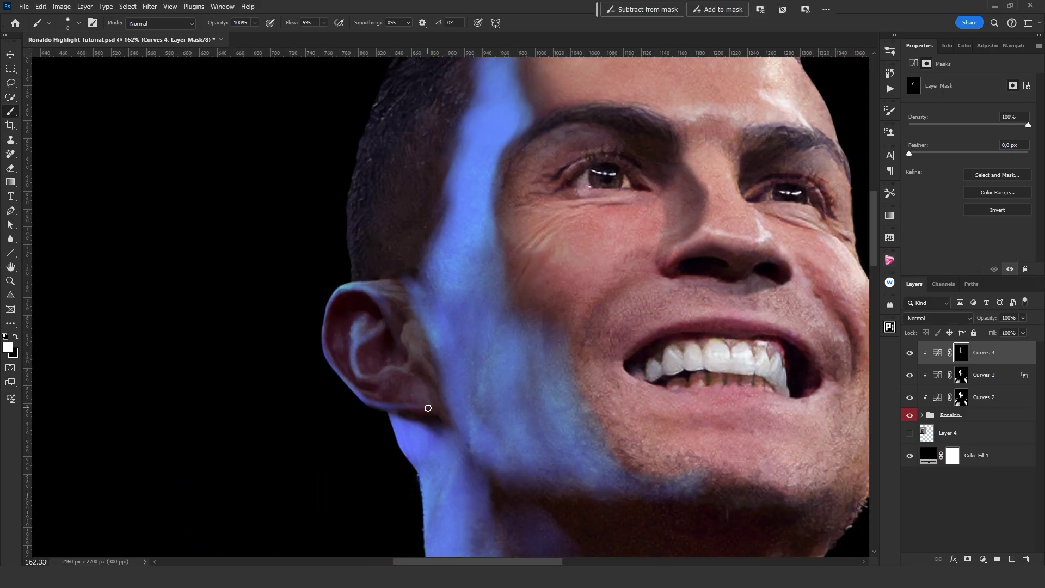
key("bracketright")
key("bracketright")
key("bracketright")
key("bracketright")
key("bracketright")
key("bracketright")
key("bracketright")
mouse_move(332, 313)
left_mouse_down()
mouse_move(393, 410)
mouse_move(348, 505)
left_mouse_up()
Step: Paint a small blue highlight down the shadowed side of the nose bridge and soften it with the eraser
key("bracketleft")
key("bracketleft")
key("bracketleft")
left_click_drag(642, 271, 653, 290)
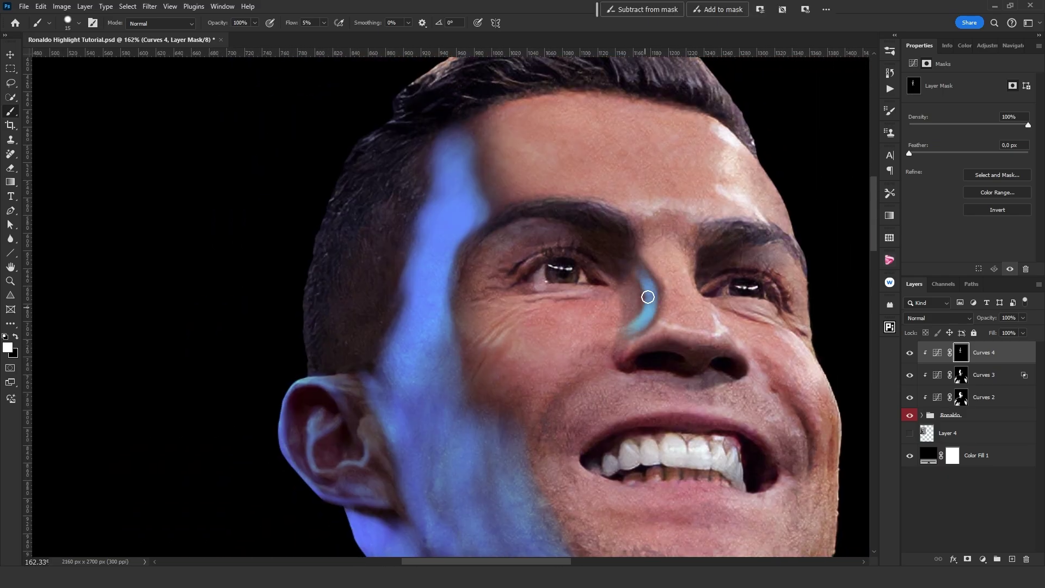
key("e")
scroll(630, 345, "down", 3)
left_click_drag(539, 243, 567, 351)
scroll(567, 351, "up", 2)
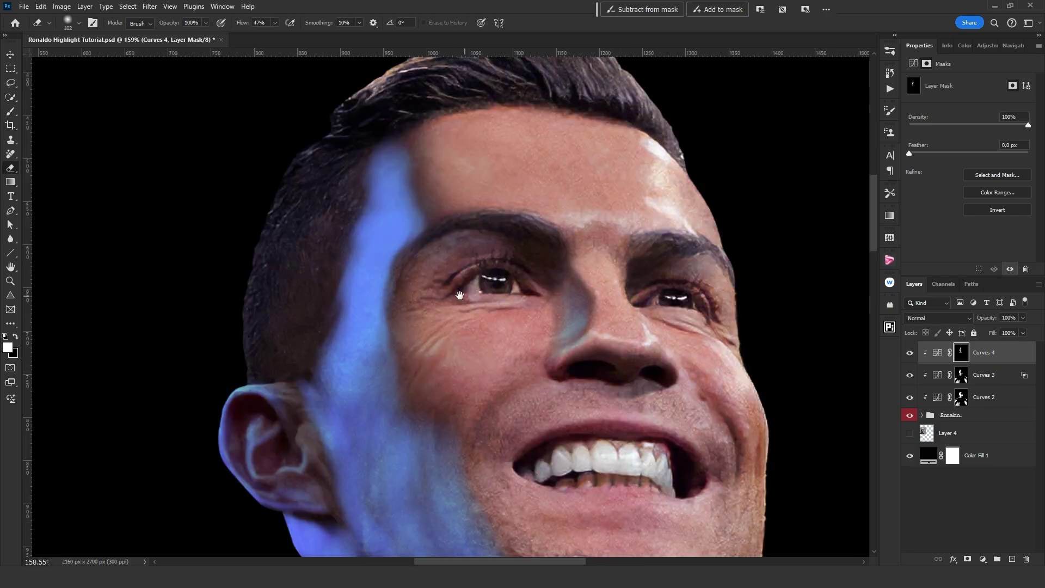
Step: Add a faint, soft blue tint over the short hair on the side of the head above the ear
left_click_drag(363, 309, 480, 249)
key("x")
left_click_drag(378, 256, 387, 331)
mouse_move(435, 347)
left_mouse_down()
mouse_move(473, 208)
mouse_move(448, 216)
left_mouse_up()
Step: Show the Curves 4 mask on its own to examine the painted light areas, and return to the image
key("ctrl+6")
scroll(529, 264, "down", 3)
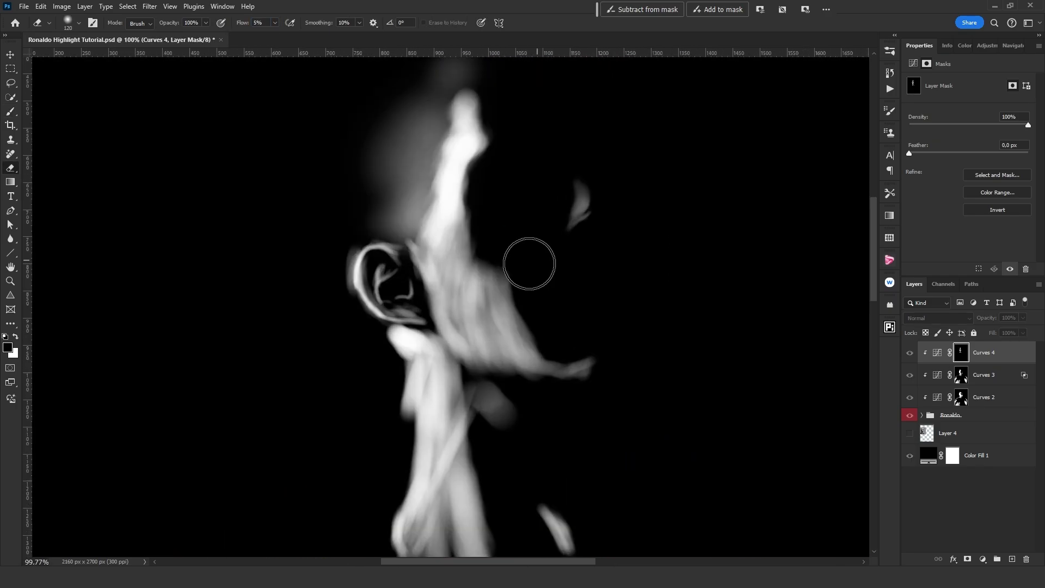
key("r")
scroll(441, 466, "up", 2)
left_click_drag(537, 344, 559, 367)
key("alt+backslash")
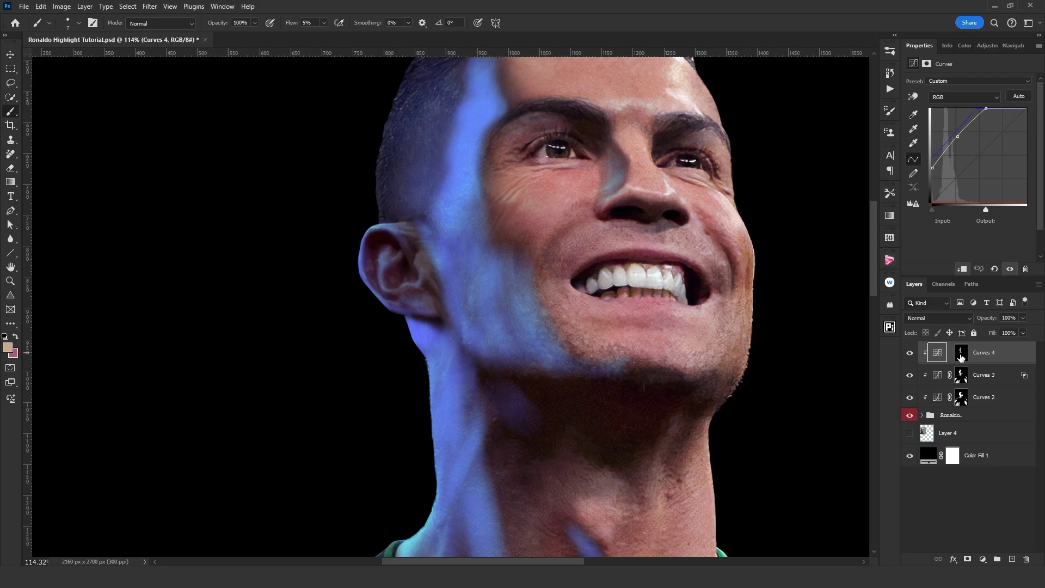
Step: Paint a blue rim of light along the shirt's shoulder edge up to the collar on the Curves 4 mask with a small brush
key("b")
scroll(496, 255, "down", 1)
key("x")
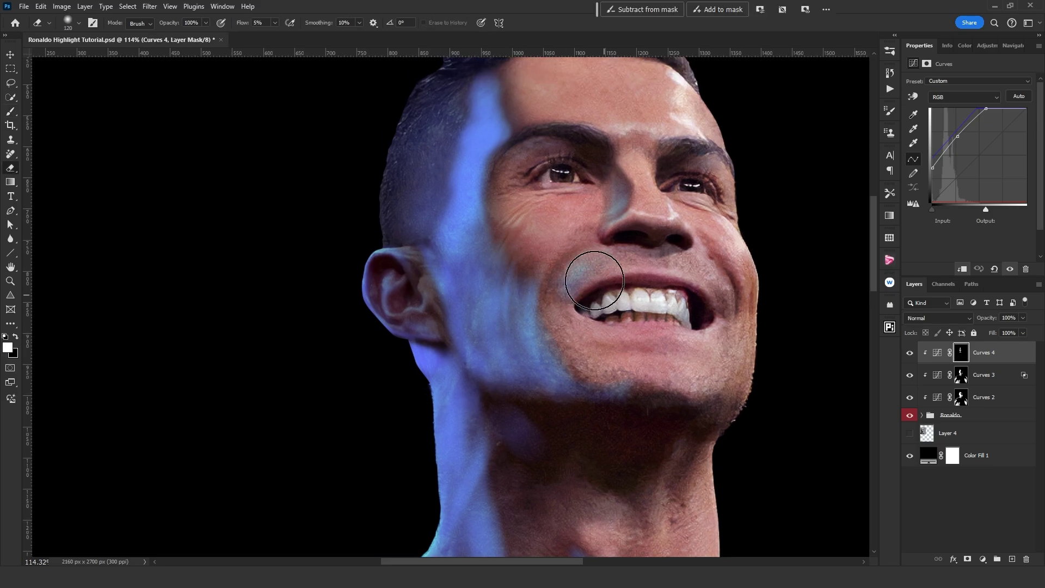
key("bracketleft")
key("bracketleft")
key("bracketleft")
key("bracketleft")
key("bracketleft")
key("bracketright")
key("bracketright")
key("bracketright")
scroll(617, 189, "down", 6)
scroll(587, 251, "left", 4)
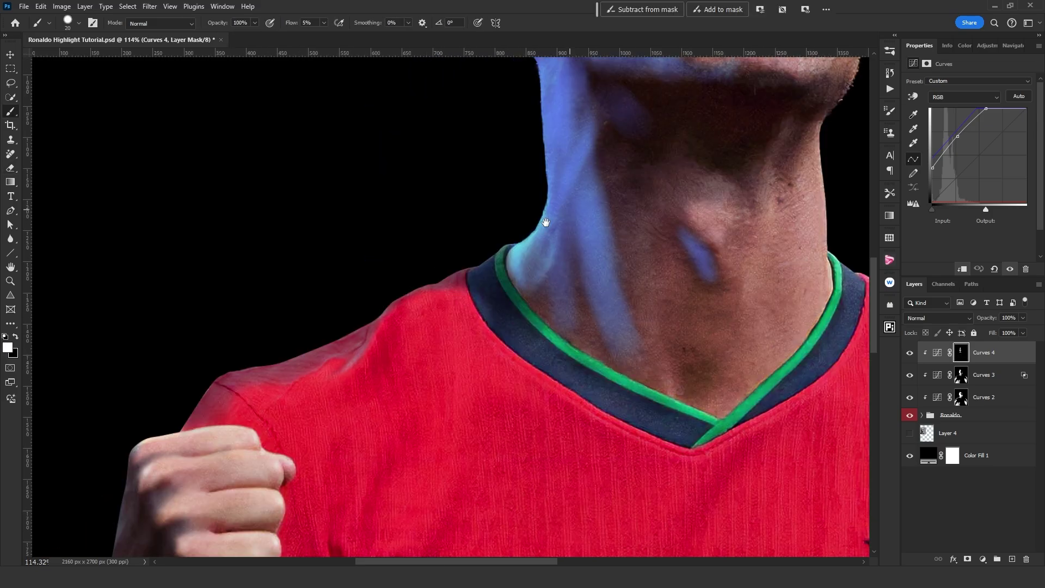
mouse_move(448, 369)
left_mouse_down()
mouse_move(324, 385)
mouse_move(557, 269)
left_mouse_up()
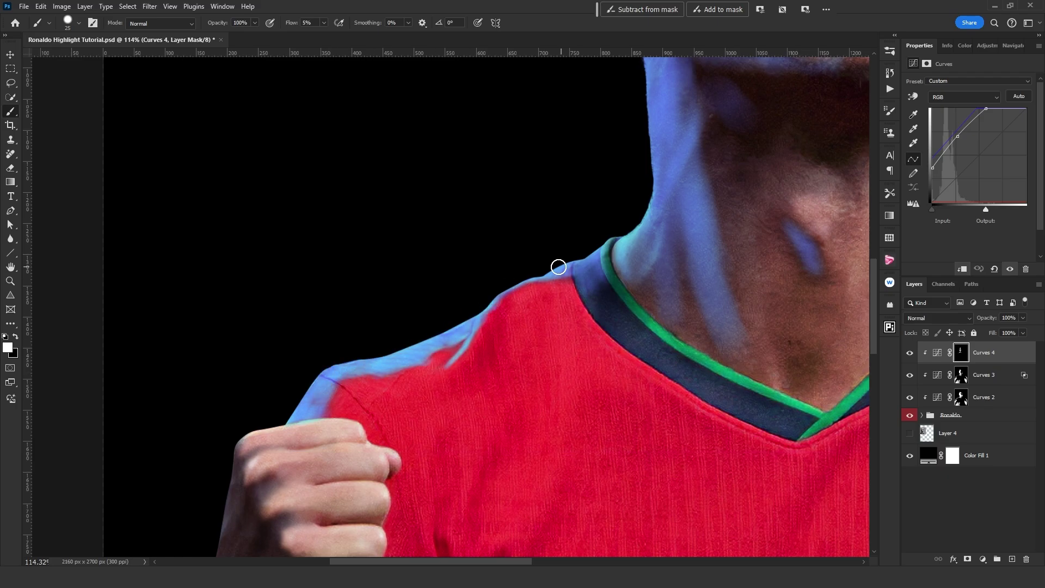
Step: Paint blue light along the sleeve edge and navy cuff below the fist, and over the outer side of the white wristband
scroll(326, 422, "down", 8)
scroll(326, 423, "left", 4)
key("bracketleft")
mouse_move(327, 423)
left_mouse_down()
mouse_move(350, 425)
mouse_move(376, 229)
mouse_move(401, 266)
mouse_move(384, 191)
mouse_move(366, 224)
mouse_move(422, 238)
left_mouse_up()
key("bracketright")
key("bracketright")
scroll(423, 238, "up", 3)
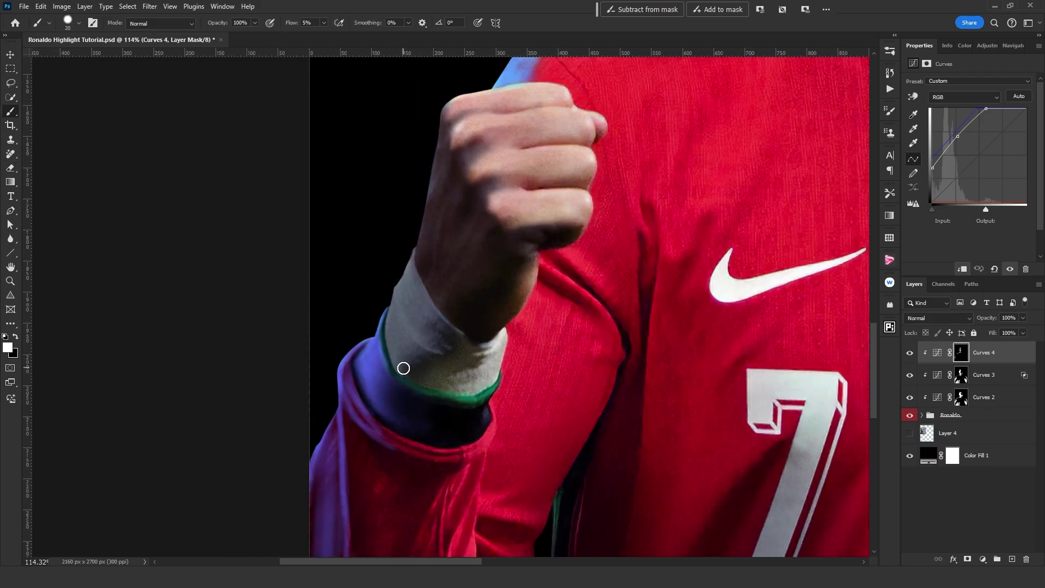
mouse_move(401, 367)
left_mouse_down()
mouse_move(430, 340)
mouse_move(397, 283)
left_mouse_up()
scroll(437, 362, "up", 3)
scroll(437, 361, "right", 1)
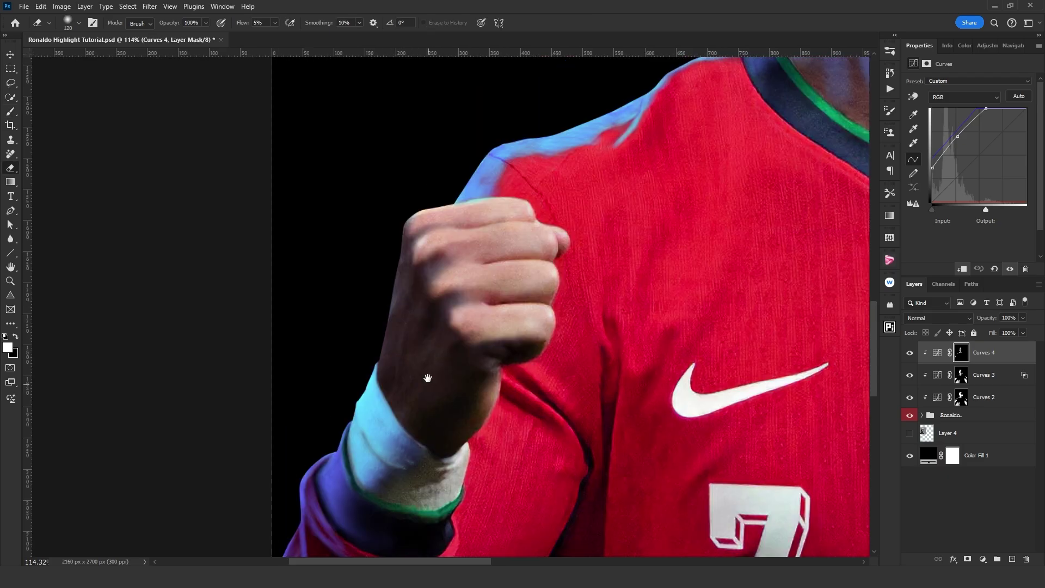
Step: Paint blue light over the back of the fist and wrist above the white wristband, following the outer edge
mouse_move(426, 373)
left_mouse_down()
mouse_move(390, 391)
mouse_move(403, 265)
left_mouse_up()
key("bracketleft")
mouse_move(408, 428)
left_mouse_down()
mouse_move(450, 383)
mouse_move(429, 362)
left_mouse_up()
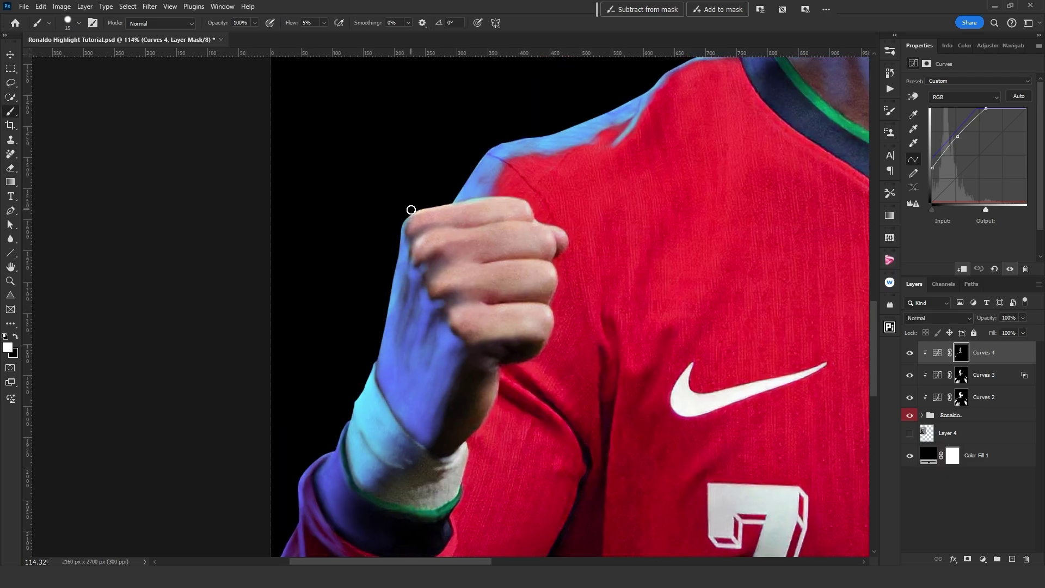
Step: Paint thin blue streaks along the shirt's lower side edge and fabric folds below the number 7, using 6% flow
left_click_drag(473, 440, 497, 350)
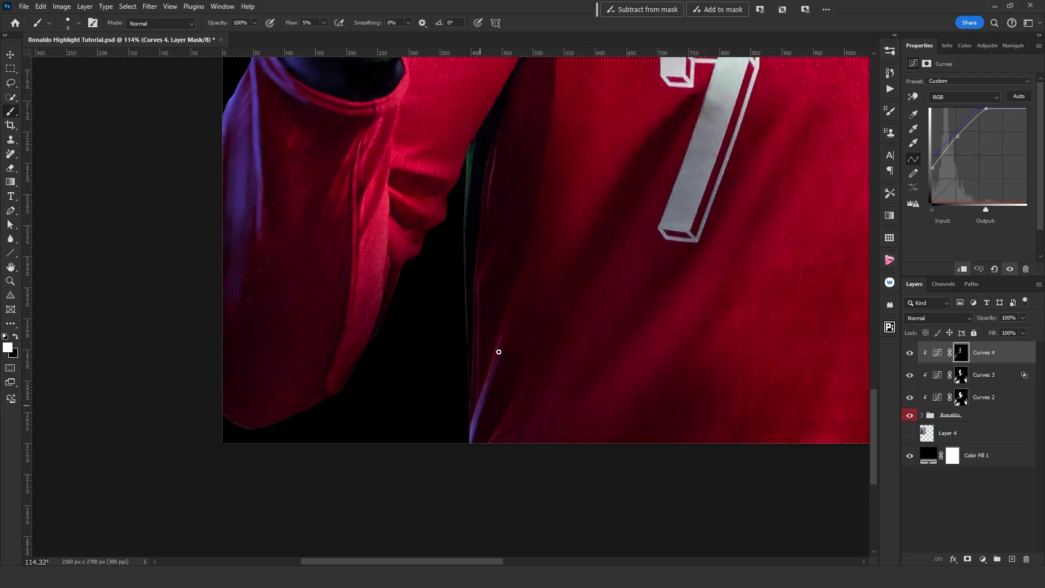
key("bracketright")
left_click_drag(476, 422, 545, 221)
left_click_drag(484, 399, 575, 250)
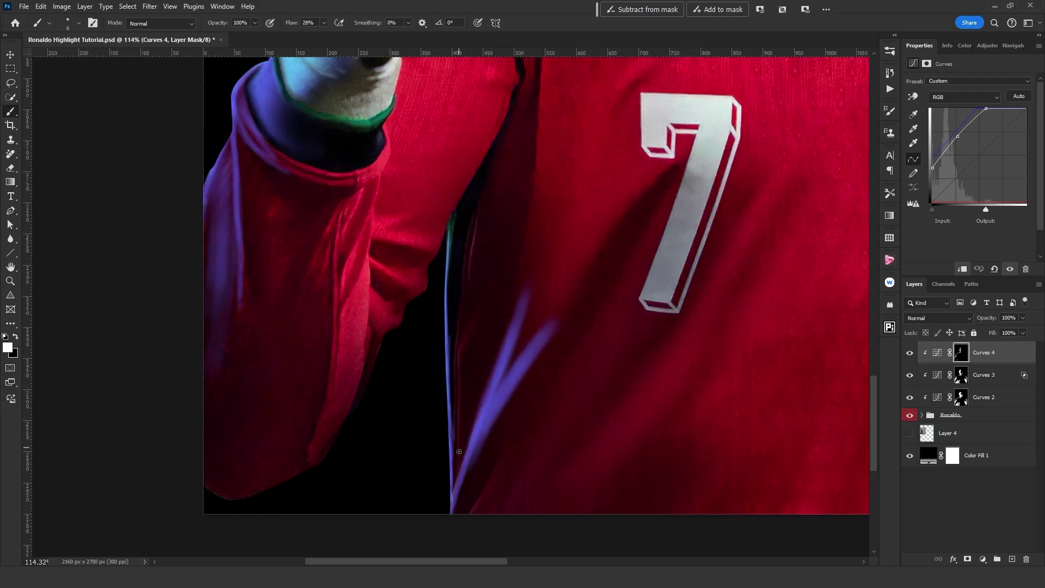
key("shift+0")
key("shift+6")
left_click_drag(463, 343, 484, 219)
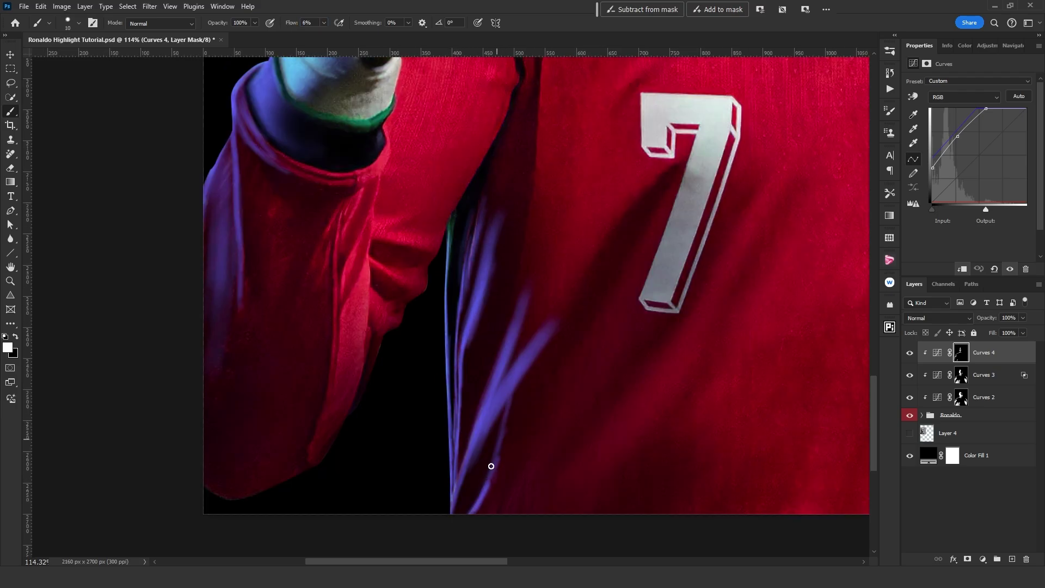
mouse_move(491, 466)
left_mouse_down()
mouse_move(513, 296)
mouse_move(455, 266)
mouse_move(472, 241)
mouse_move(462, 207)
mouse_move(589, 260)
mouse_move(613, 307)
mouse_move(544, 211)
mouse_move(591, 392)
left_mouse_up()
Step: Paint soft blue light over the captain's armband and the shaded sleeve just above it
key("e")
scroll(645, 341, "down", 4)
mouse_move(645, 341)
left_mouse_down()
mouse_move(528, 343)
mouse_move(163, 387)
left_mouse_up()
key("b")
left_click_drag(528, 290, 503, 281)
key("bracketleft")
key("bracketleft")
key("bracketleft")
key("bracketleft")
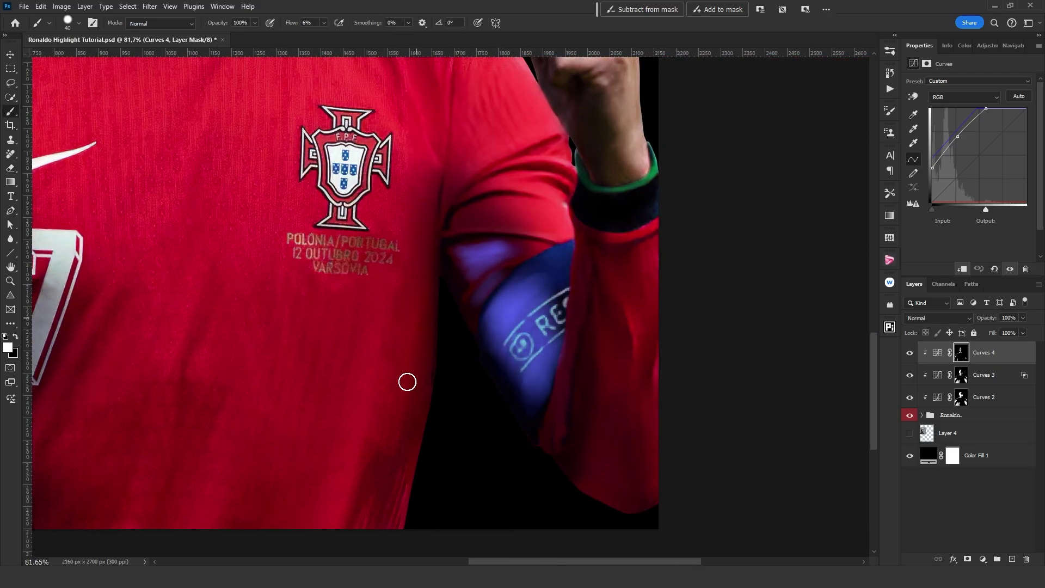
Step: Add blue light along the inner forearm sleeve and navy cuff on the armband side, varying the brush size
key("bracketright")
key("bracketright")
key("bracketright")
key("bracketright")
key("bracketright")
key("bracketright")
key("bracketright")
mouse_move(580, 376)
left_mouse_down()
mouse_move(610, 392)
mouse_move(599, 203)
mouse_move(593, 218)
left_mouse_up()
key("bracketleft")
key("bracketleft")
key("bracketleft")
key("bracketleft")
key("bracketleft")
left_click_drag(591, 164, 564, 375)
Step: Paint blue light along the thumb, finger undersides and inner forearm of the fist on the armband side
left_click_drag(523, 322, 555, 322)
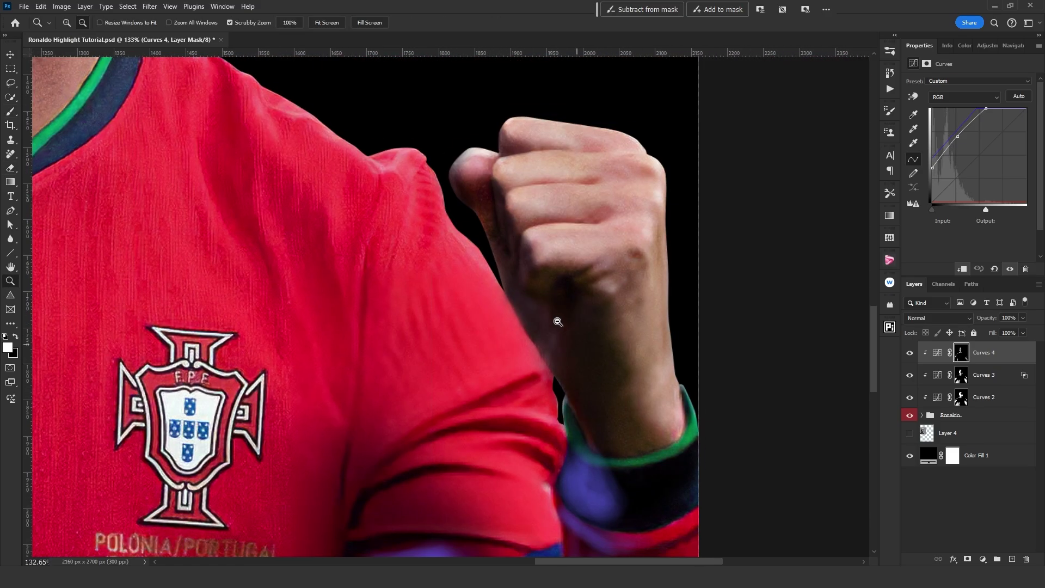
key("bracketleft")
key("bracketleft")
key("bracketleft")
key("bracketleft")
key("bracketleft")
key("bracketleft")
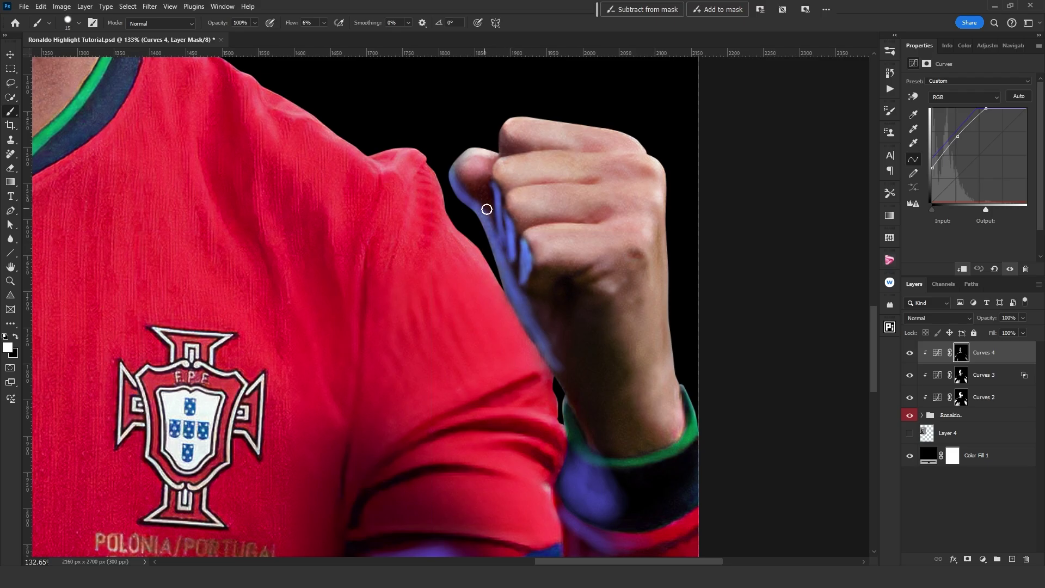
key("bracketright")
key("bracketright")
key("bracketright")
mouse_move(564, 327)
left_mouse_down()
mouse_move(607, 380)
mouse_move(621, 441)
left_mouse_up()
Step: Soften the blue light on the armband, forearm sleeve and neck with a large soft eraser at 5% flow
scroll(470, 217, "down", 5)
key("e")
right_click(534, 441, "alt")
scroll(562, 240, "up", 3)
scroll(660, 397, "down", 4)
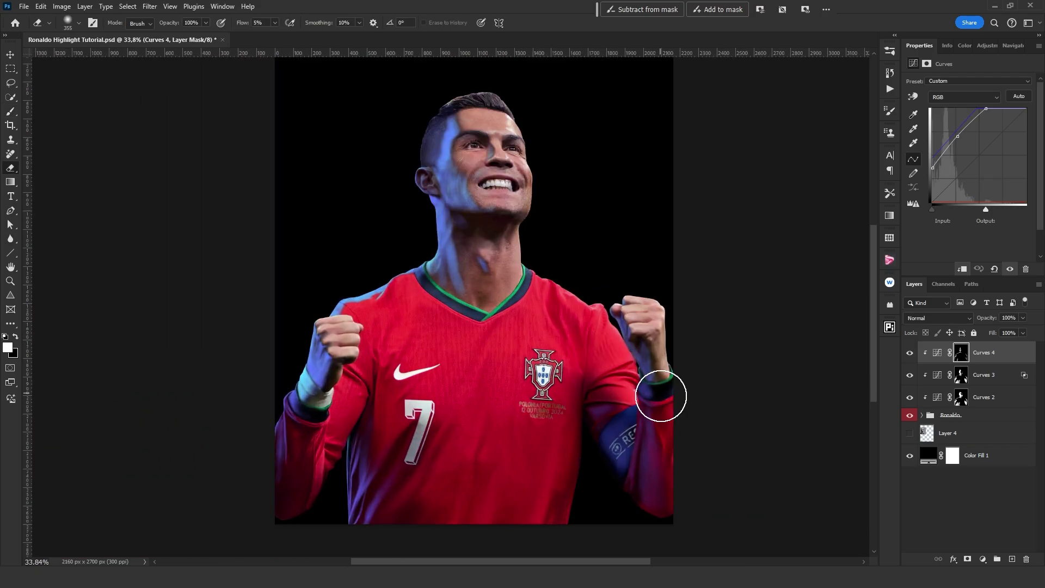
scroll(476, 286, "up", 5)
scroll(517, 306, "down", 4)
scroll(517, 306, "up", 3)
scroll(534, 330, "down", 4)
right_click(534, 329, "alt")
scroll(478, 417, "up", 5)
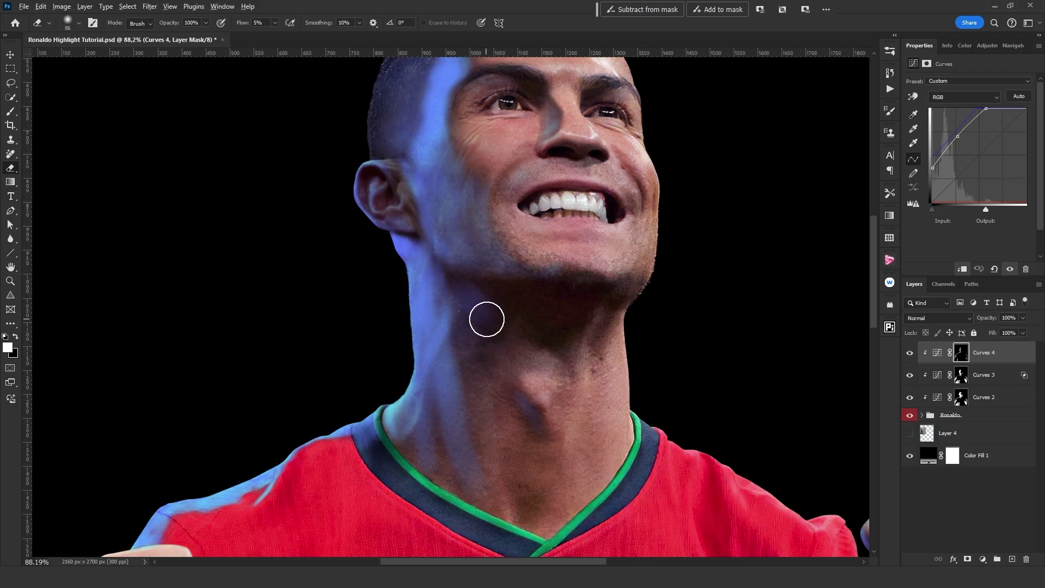
Step: Paint a thin blue rim line along the jaw from below the ear to the chin, and ready a soft eraser
key("b")
scroll(360, 142, "up", 2)
mouse_move(419, 191)
left_mouse_down()
mouse_move(436, 248)
mouse_move(670, 313)
left_mouse_up()
key("r")
key("e")
right_click(702, 291, "alt")
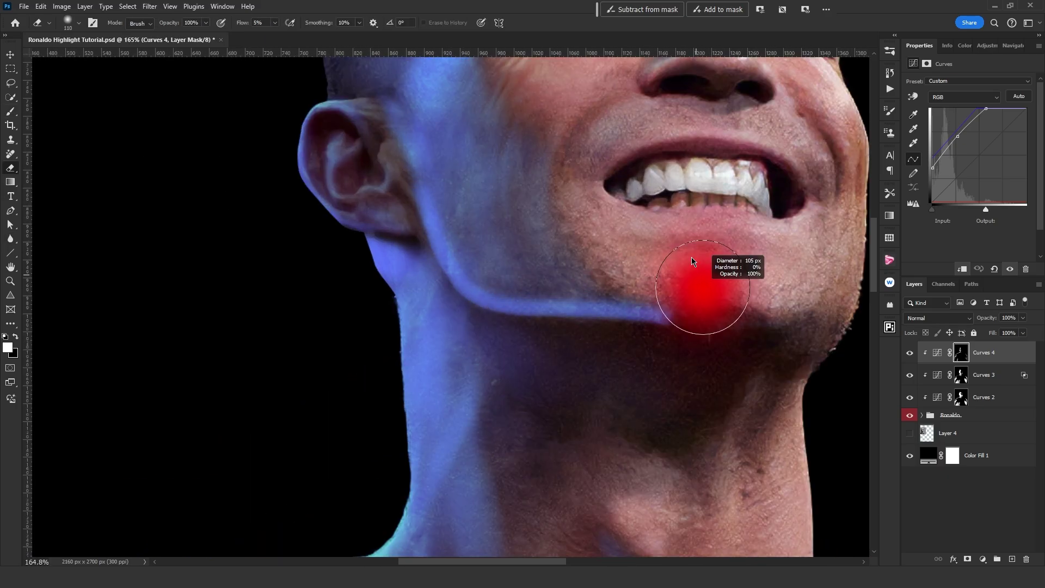
Step: Fade the blue jawline light into the cheek and chin with a soft eraser at varying sizes
scroll(574, 252, "down", 4)
scroll(455, 292, "up", 3)
key("x")
right_click(486, 279, "alt")
scroll(487, 279, "down", 1)
key("x")
right_click(487, 317, "alt")
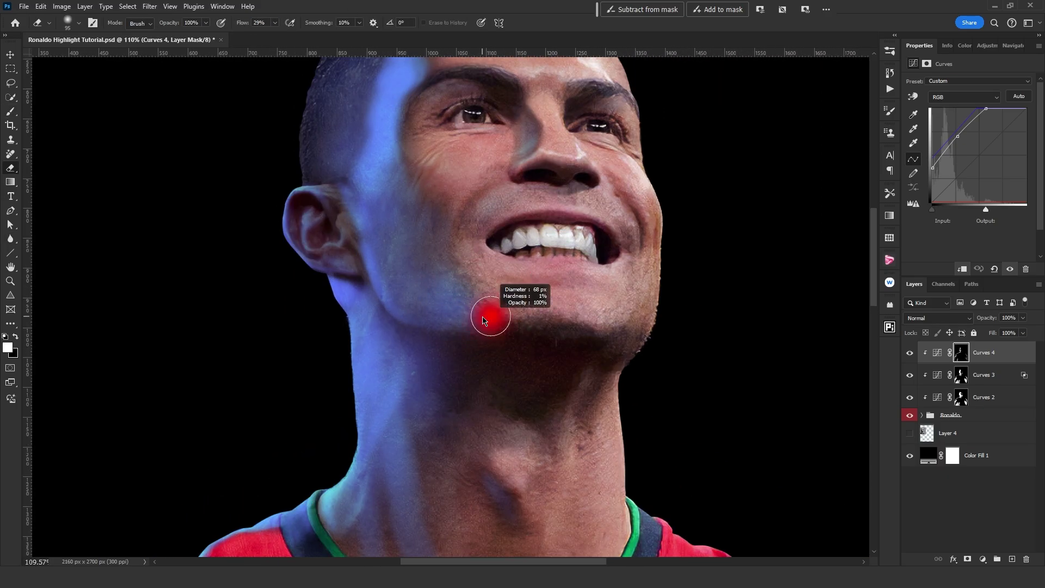
Step: Smooth the edges of the blue light around the jaw and neck on the Curves 4 mask with the Blur tool
scroll(519, 277, "down", 5)
key("r")
scroll(555, 305, "up", 3)
scroll(544, 337, "down", 4)
scroll(475, 283, "up", 5)
scroll(405, 289, "down", 5)
key("x")
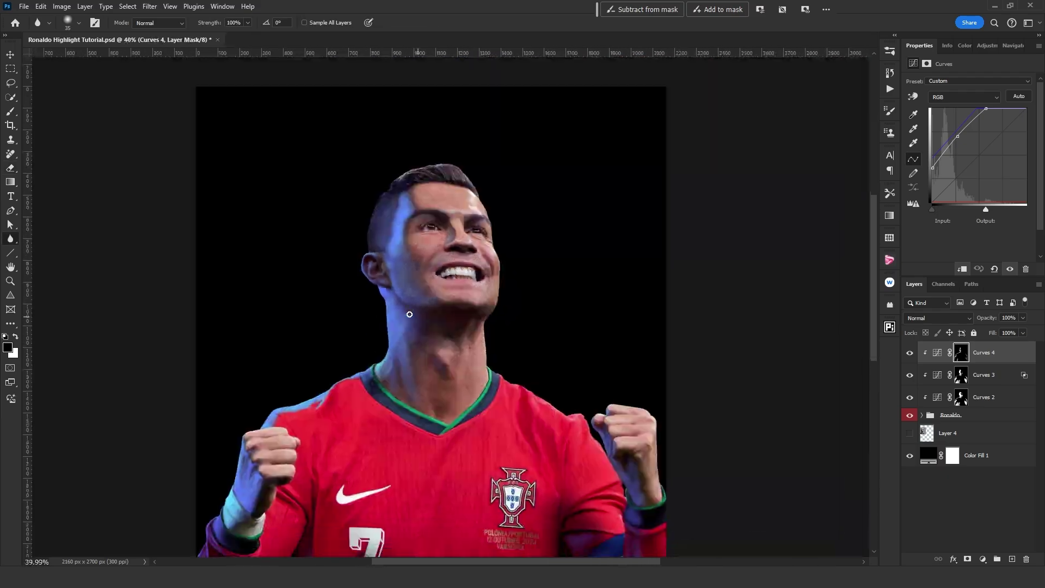
scroll(409, 261, "up", 5)
Step: Refine the Curves 3 mask around the jaw and lower cheek with a large soft eraser
key("e")
key("alt+[")
scroll(417, 305, "up", 1)
scroll(441, 261, "down", 4)
right_click(443, 321, "alt")
key("x")
scroll(520, 338, "up", 1)
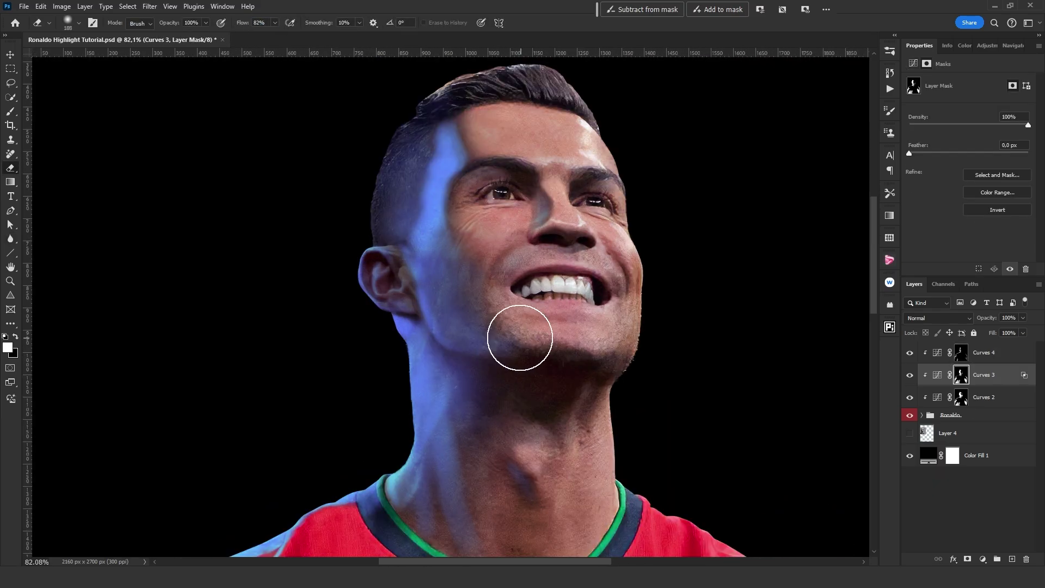
scroll(460, 234, "up", 3)
Step: Return to the Curves 4 mask and set the eraser flow to 11% for subtle blending of the face light
key("alt+]")
key("shift+1")
key("shift+1")
scroll(460, 234, "down", 6)
Step: Add a Color Balance adjustment clipped above Curves 4 and fill its mask with black
left_click(984, 560)
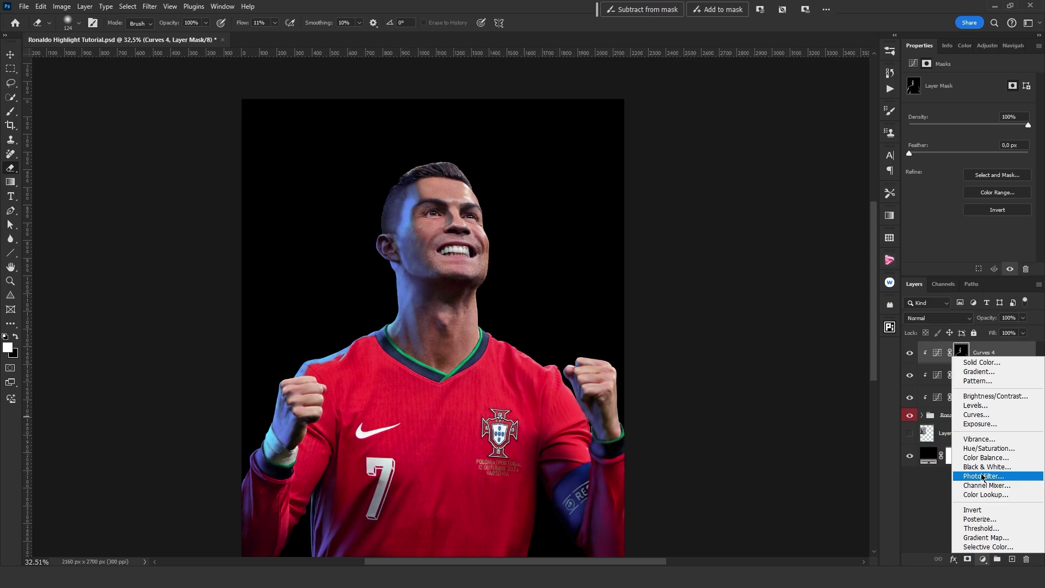
left_click(985, 459)
scroll(735, 350, "down", 2)
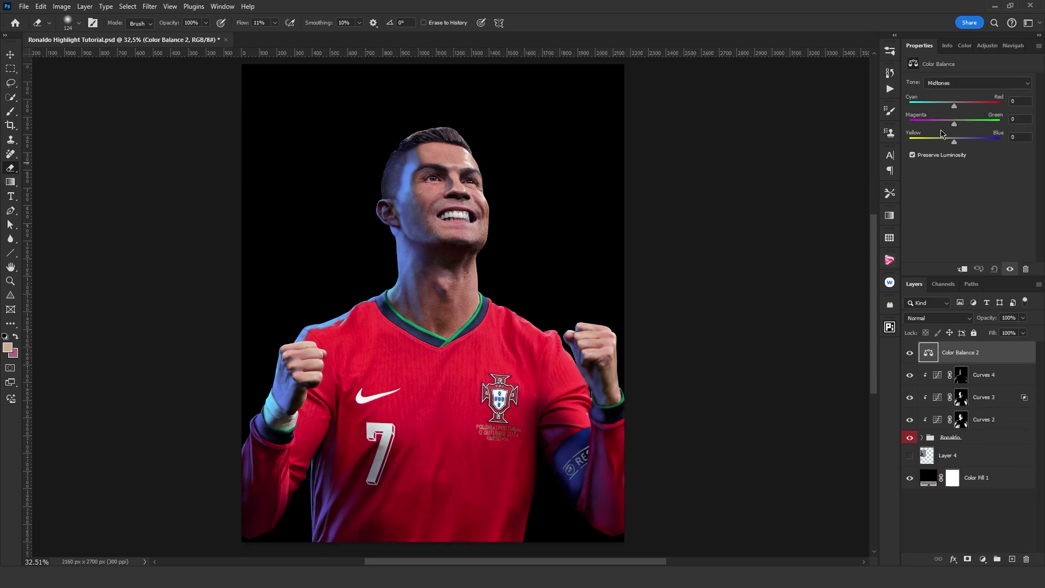
Step: Reveal the Color Balance tint over the ear by painting its mask with a soft eraser at 11% flow
right_click(359, 283, "alt")
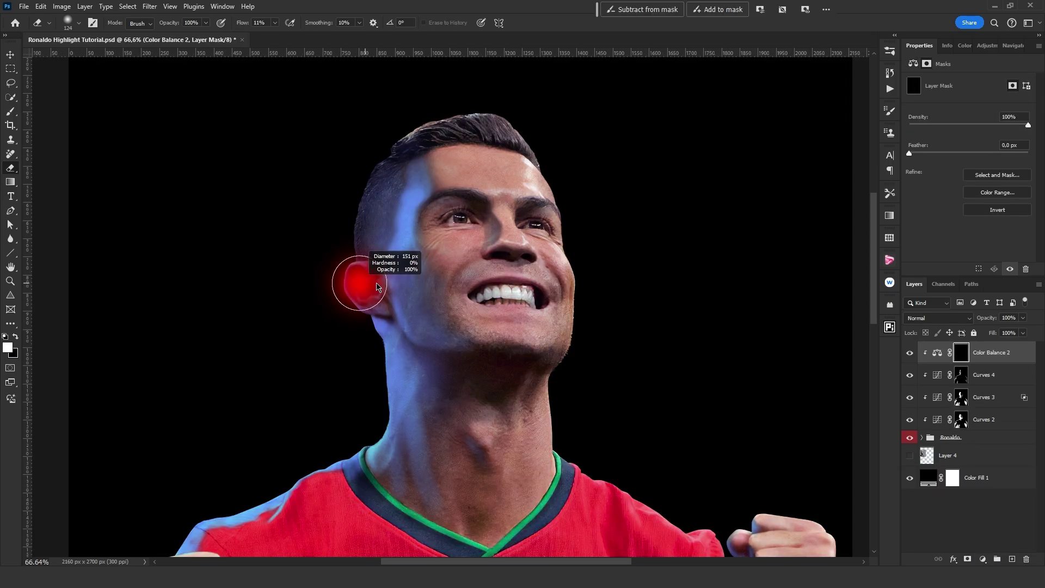
scroll(372, 289, "up", 4)
scroll(385, 285, "up", 3)
key("bracketleft")
key("bracketleft")
key("bracketleft")
key("bracketleft")
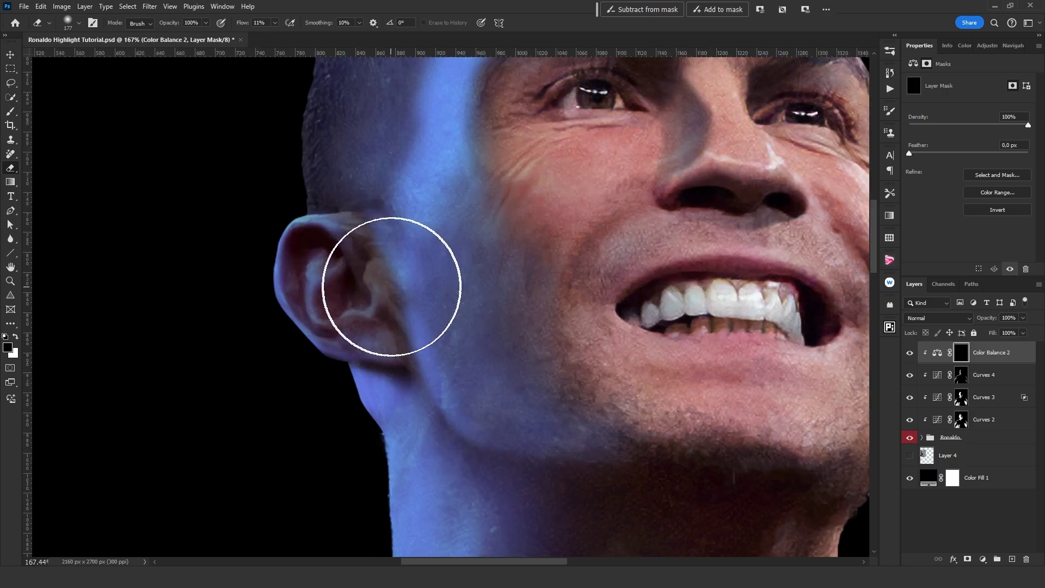
key("x")
right_click(355, 273, "alt")
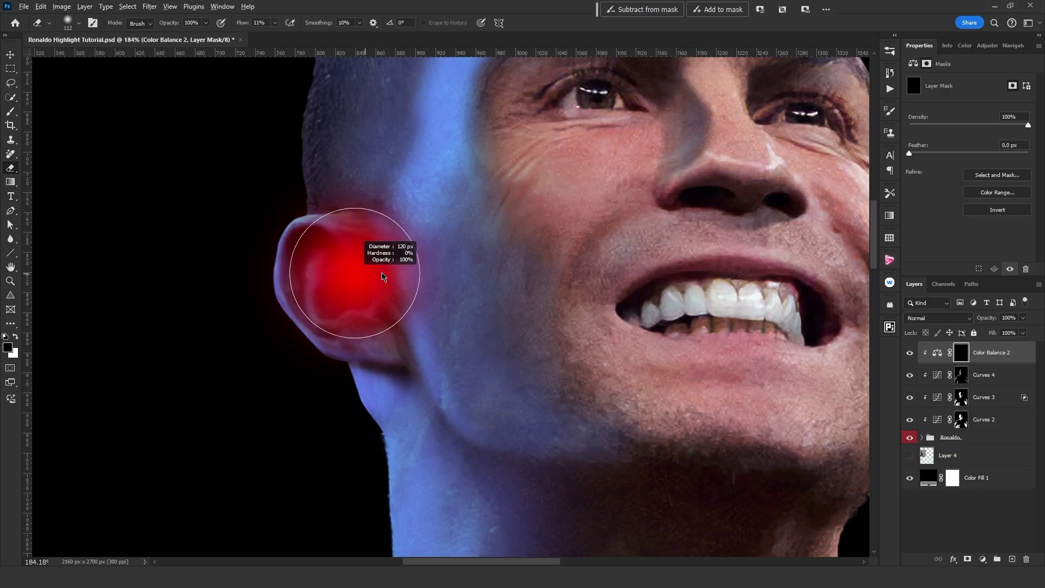
scroll(389, 262, "down", 1)
left_click(388, 263)
Step: Extend the Color Balance tint around the ear and down the side of the neck with a larger soft eraser
scroll(389, 263, "down", 6)
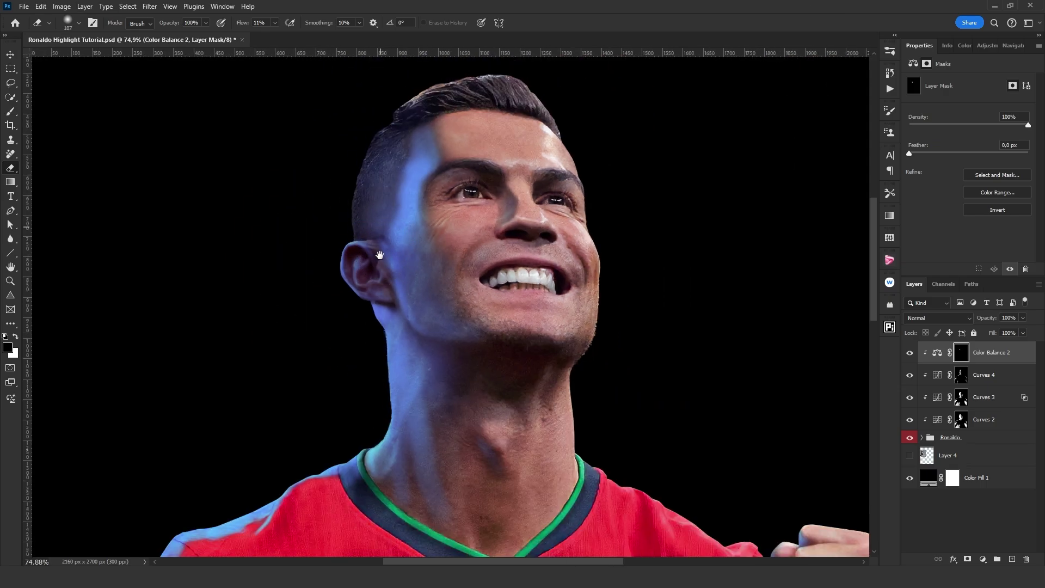
left_click_drag(378, 257, 372, 319)
right_click(356, 282, "alt")
left_click_drag(354, 357, 355, 196)
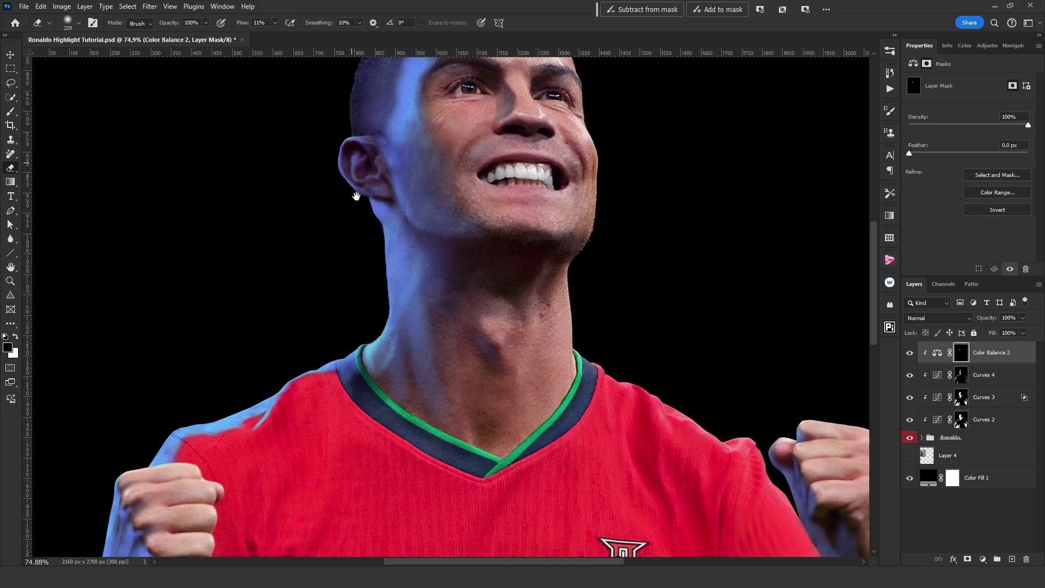
right_click(381, 346, "alt")
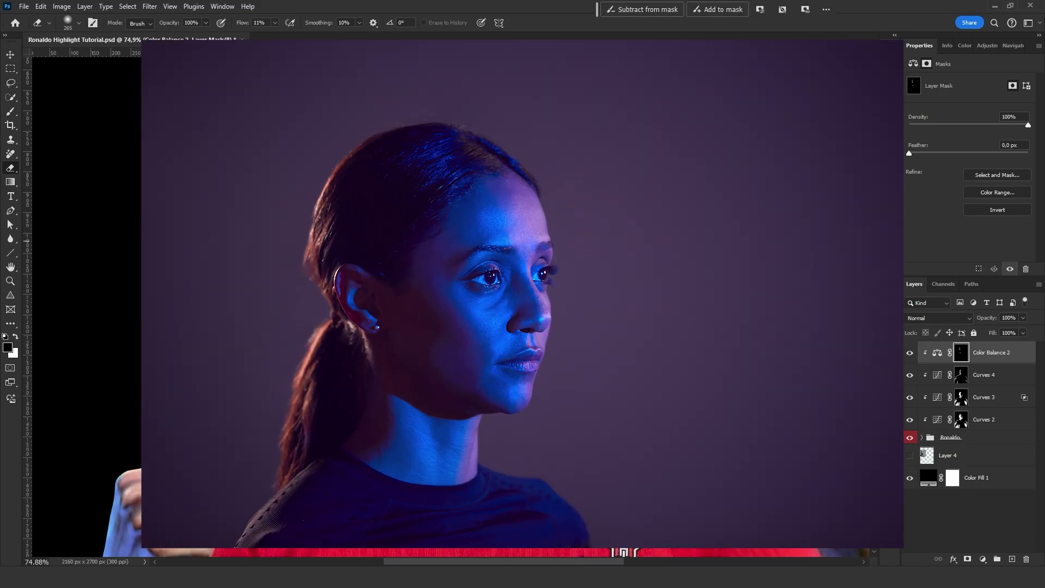
Step: Blend the Color Balance tint over the cheek where the blue light meets the warm skin
scroll(424, 272, "up", 3)
scroll(424, 273, "up", 2)
right_click(440, 294, "alt")
right_click(443, 278, "alt")
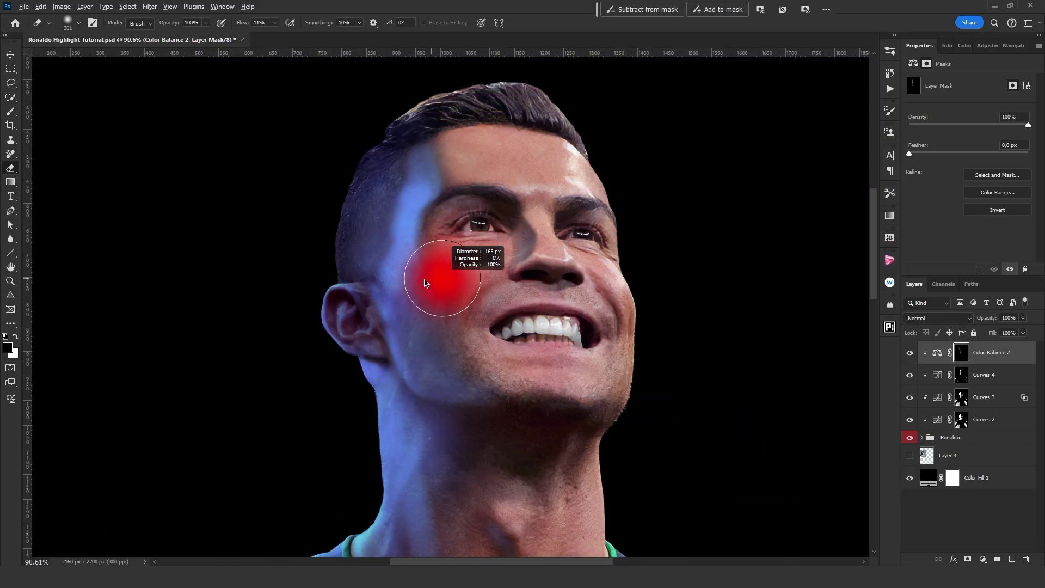
left_click_drag(425, 282, 438, 287)
key("ctrl+0")
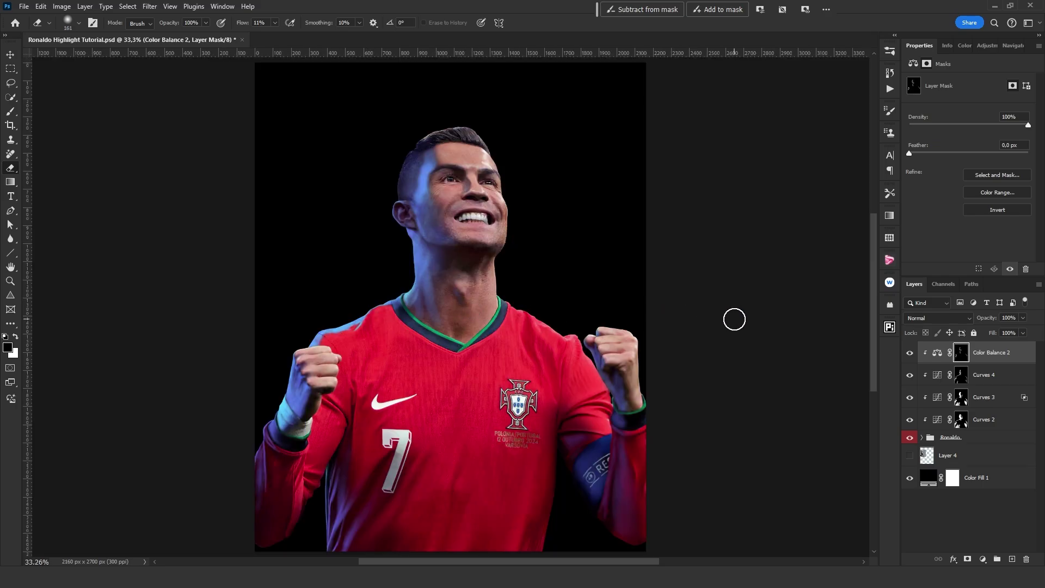
Step: Add a clipped Exposure adjustment, split its underlying-layer Blend If shadow point to about 81/196, and fill its mask with black
left_click(982, 559)
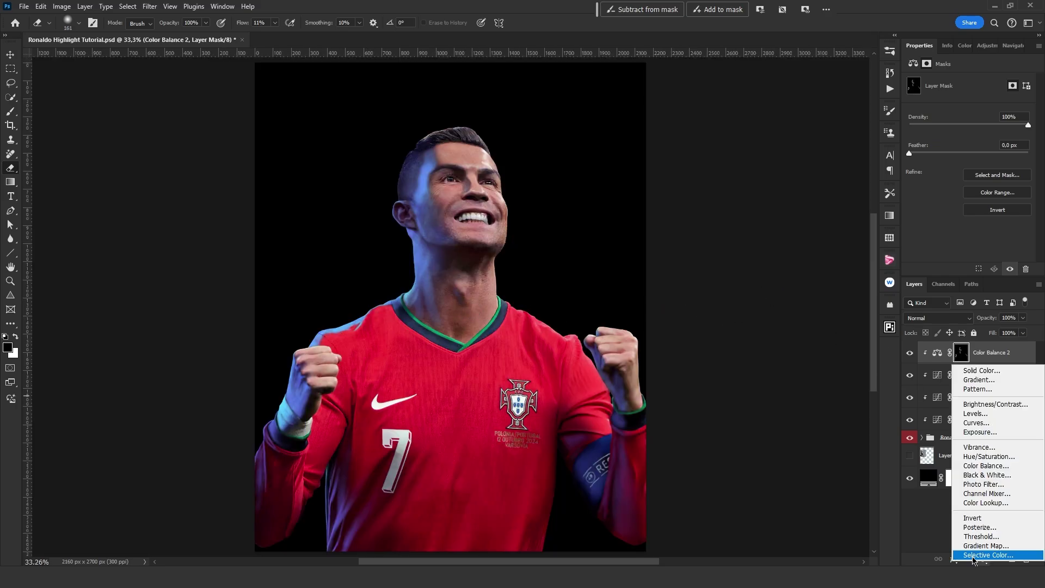
left_click(979, 432)
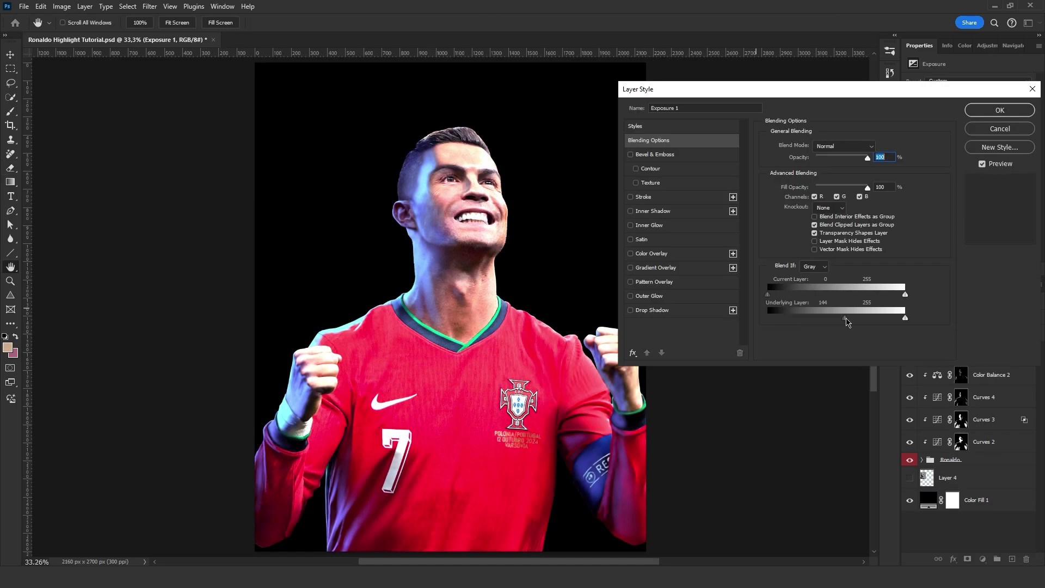
left_click_drag(847, 322, 811, 317)
left_click_drag(845, 318, 874, 318)
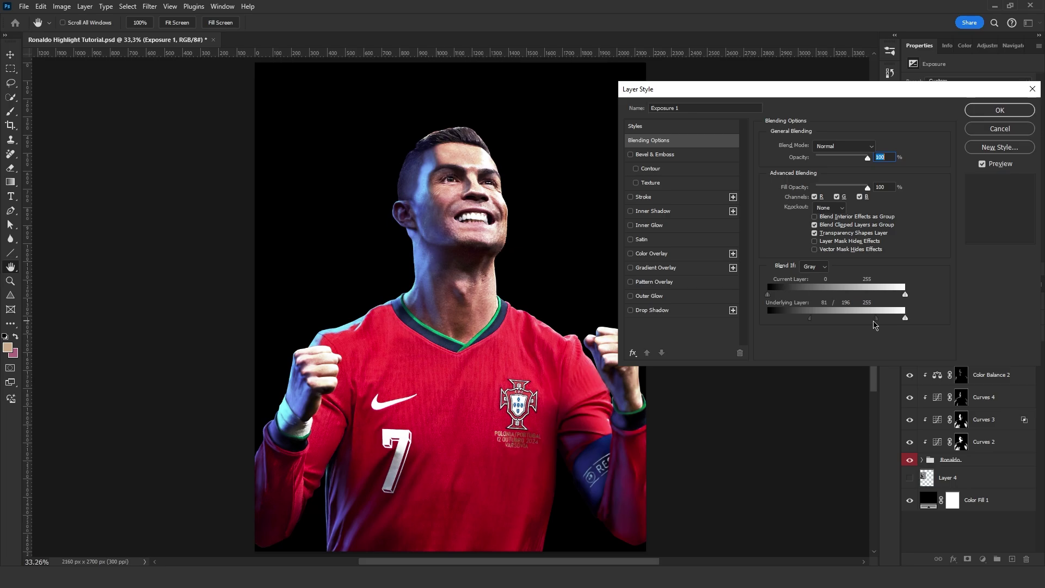
left_click(1027, 111)
key("Return")
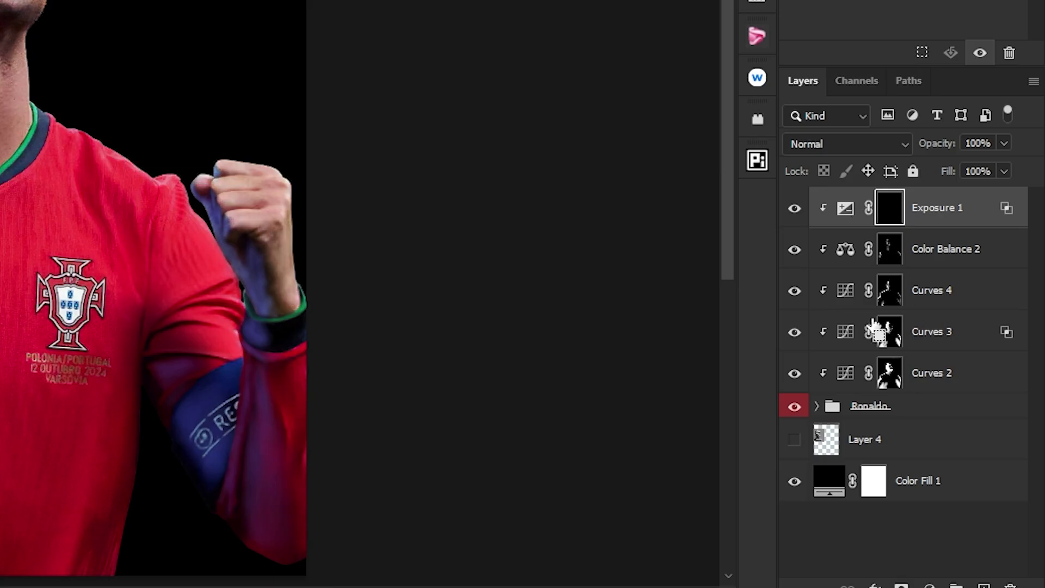
Step: Load the Curves 4 mask as a selection to confine painting on the Exposure 1 mask to the blue-lit areas
left_click(874, 327, "ctrl")
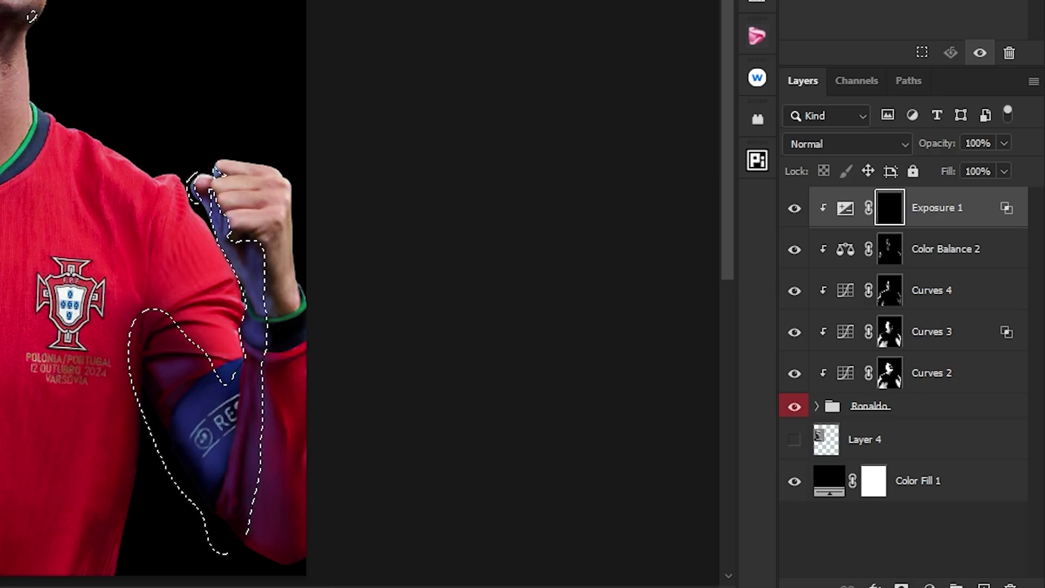
left_click(889, 294, "ctrl")
scroll(420, 179, "up", 9)
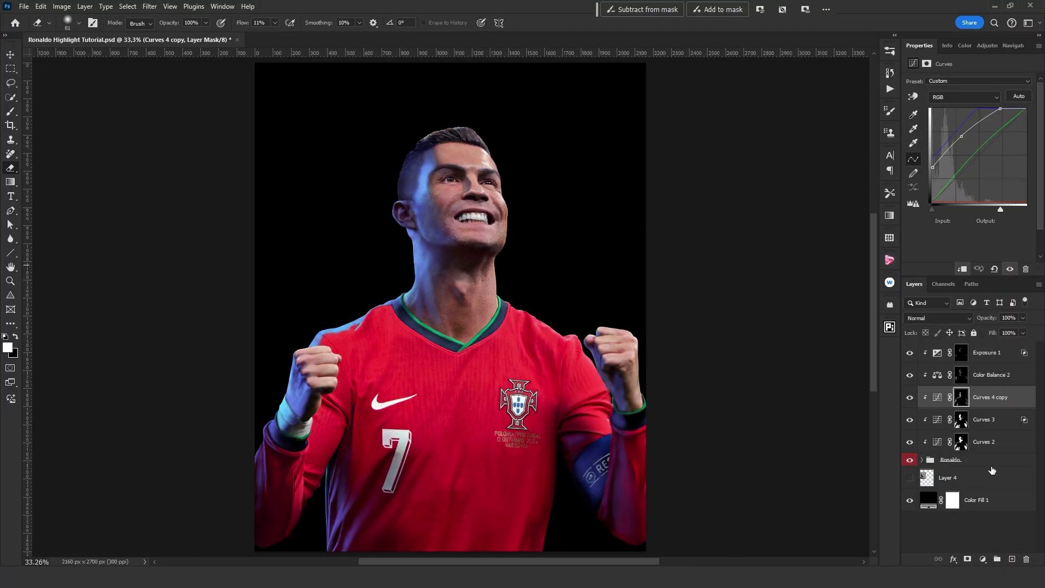
Step: Add a bright blue Solid Color fill layer directly above Layer 4, behind the footballer group
left_click(992, 477)
left_click(982, 559)
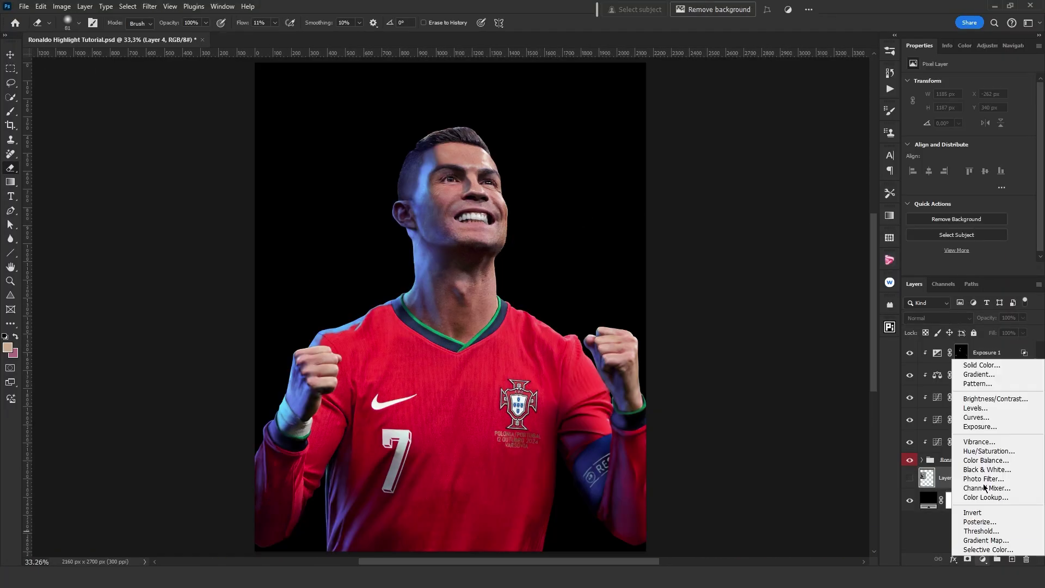
left_click(970, 366)
left_click(935, 175)
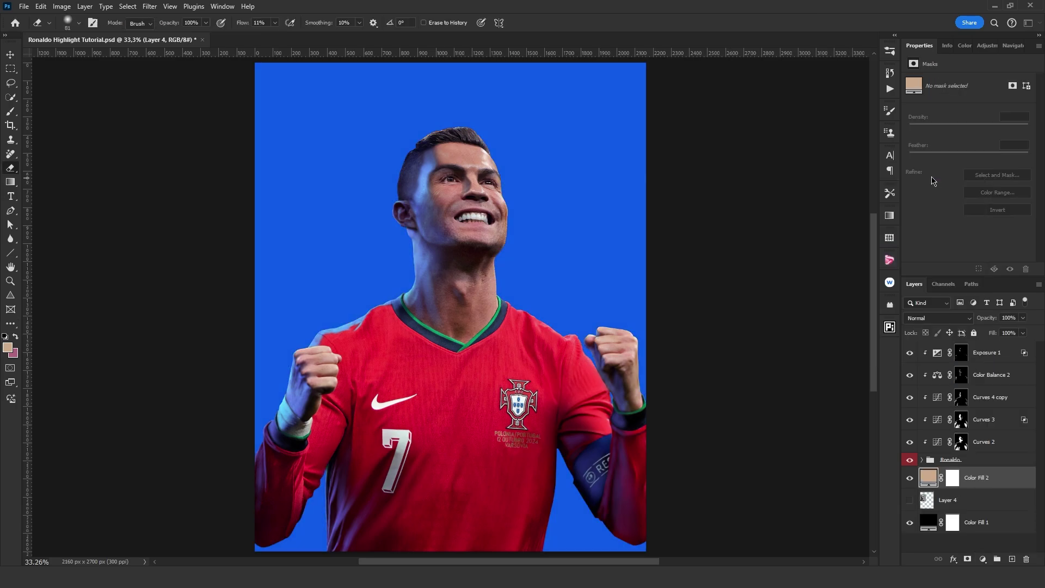
Step: Fill the Color Fill 2 mask with black and reveal a soft blue glow behind the lit side of the footballer using a huge soft eraser
left_click(953, 478)
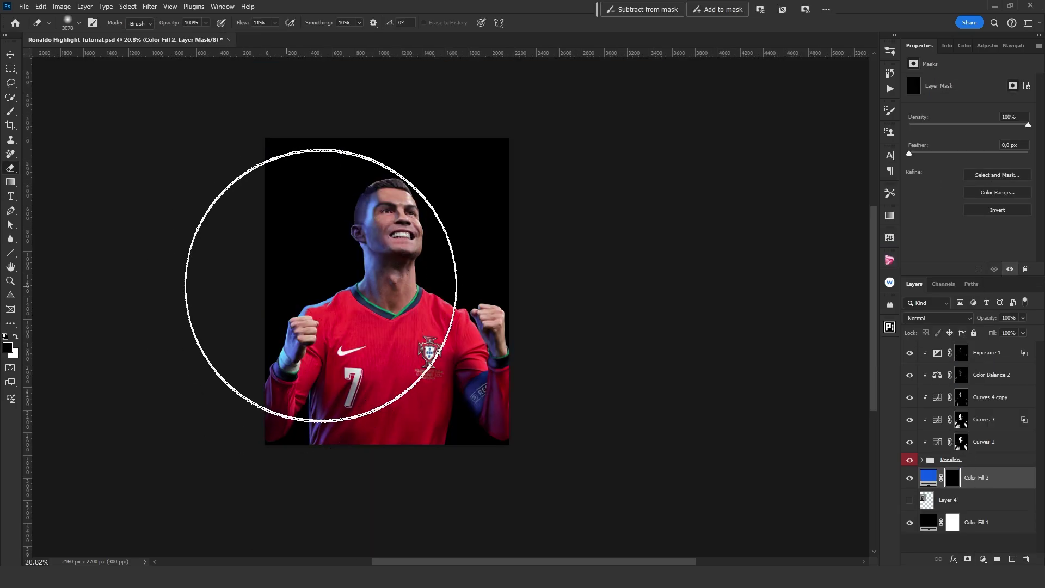
left_click_drag(327, 280, 350, 291)
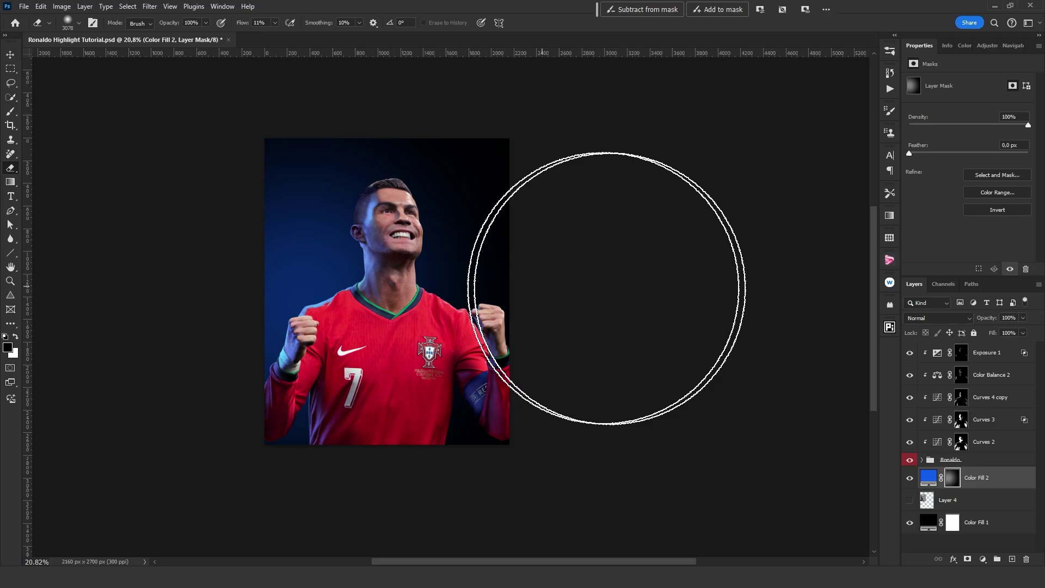
key("v")
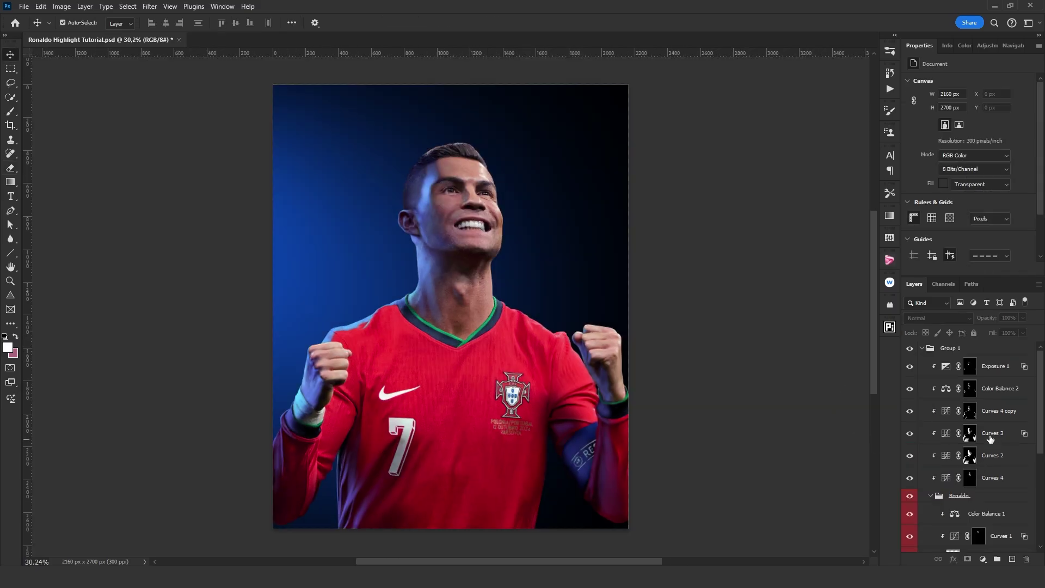
Step: Add a clipped Hue/Saturation adjustment above Curves 4 copy and give it a copy of the Curves 4 copy mask
left_click(949, 407)
left_click(934, 537)
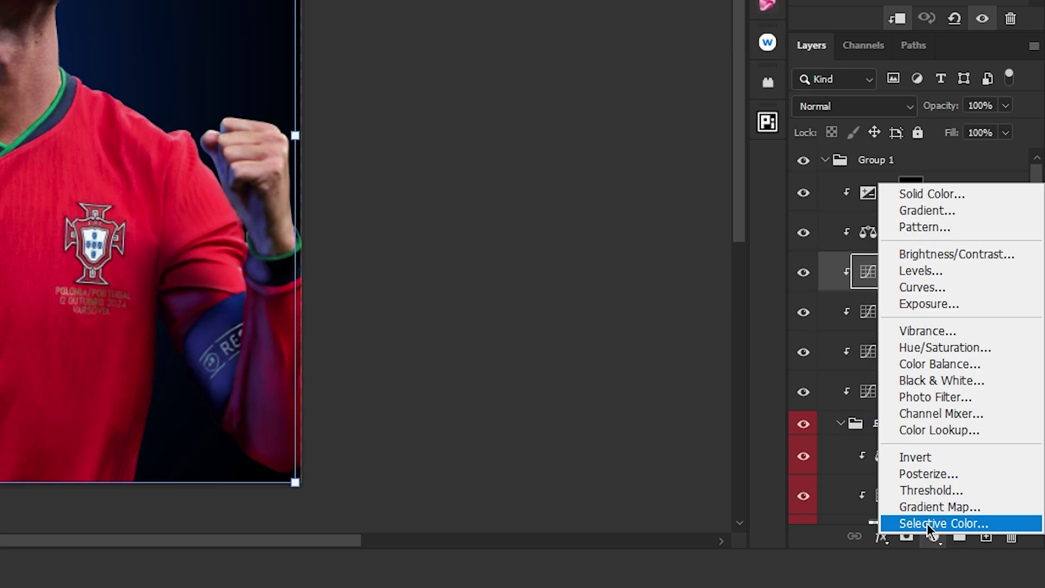
left_click(925, 351)
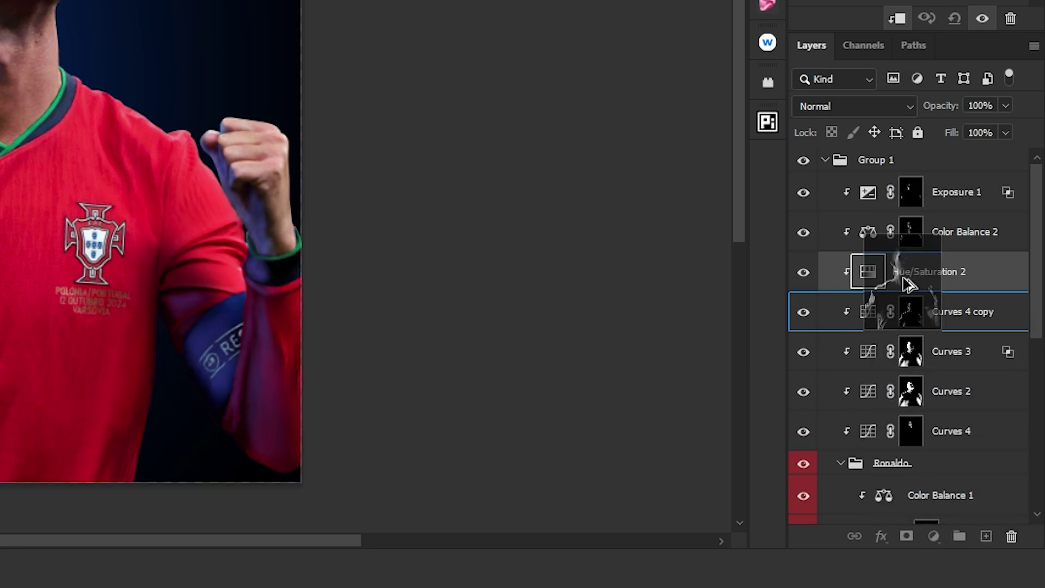
Step: Hide Curves 4 copy and colorize the rim light through Hue/Saturation 2 with hue 49, saturation 59 and lightness +65
left_click(869, 272)
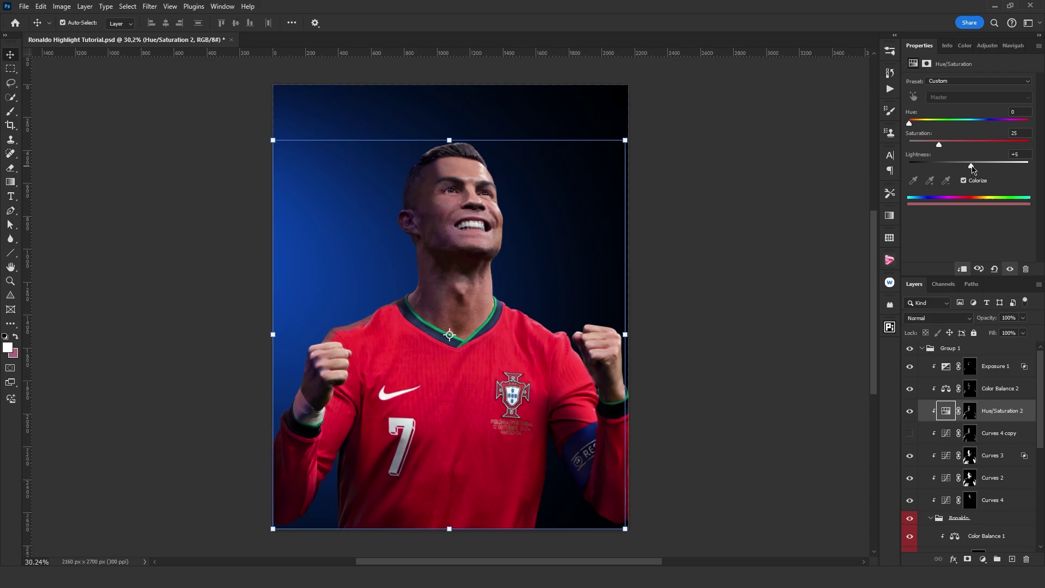
left_click_drag(973, 170, 1008, 169)
left_click_drag(909, 123, 926, 125)
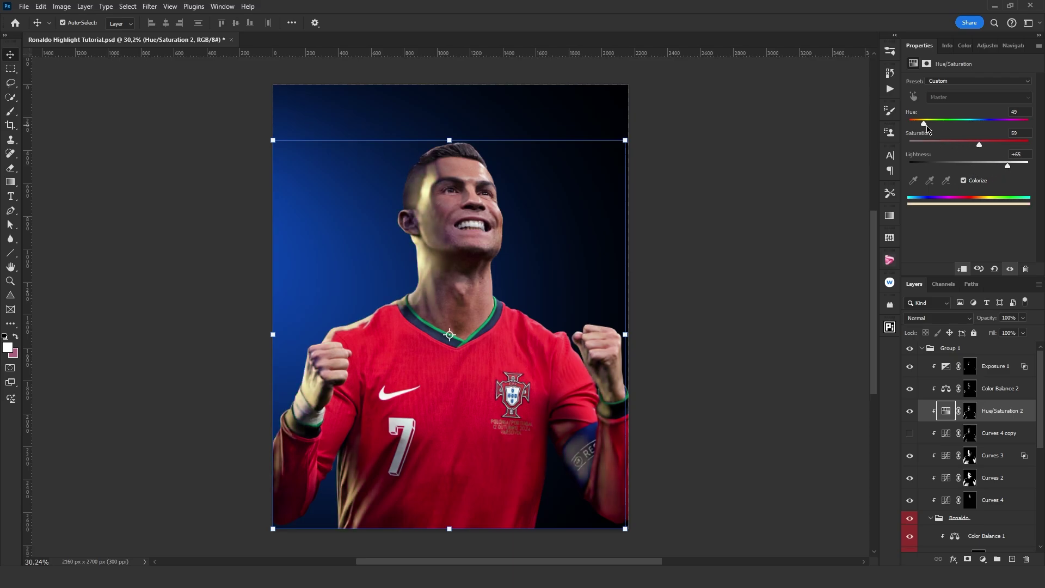